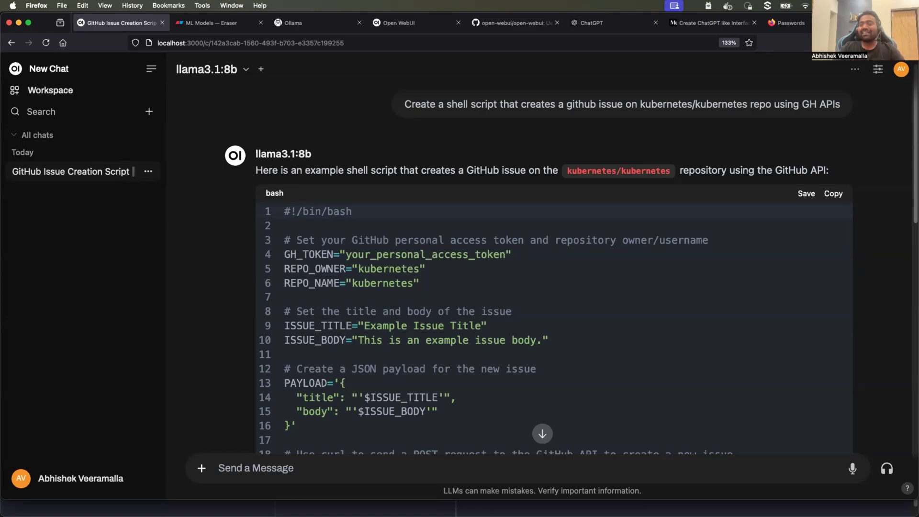
# - Scroll through llama3.1:8b's GitHub-issue shell script answer
pyautogui.scroll(-10, 606, 362)
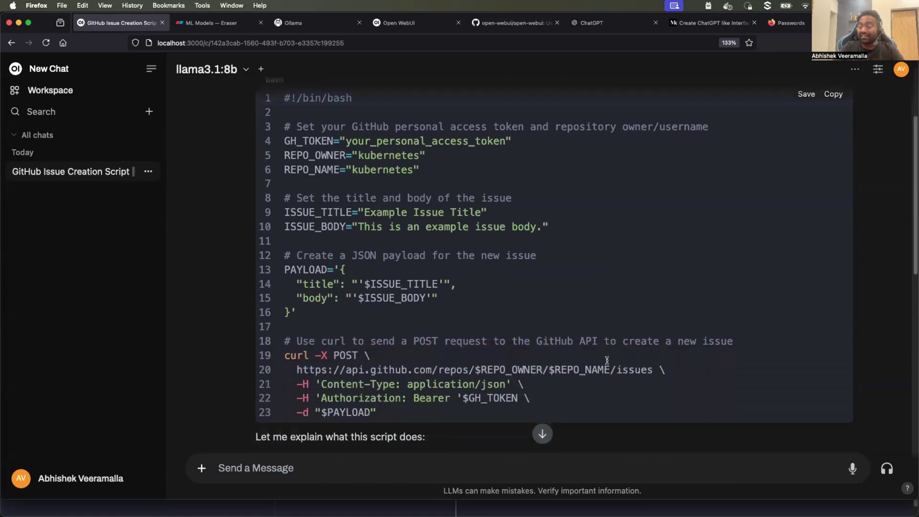
pyautogui.scroll(-4, 607, 362)
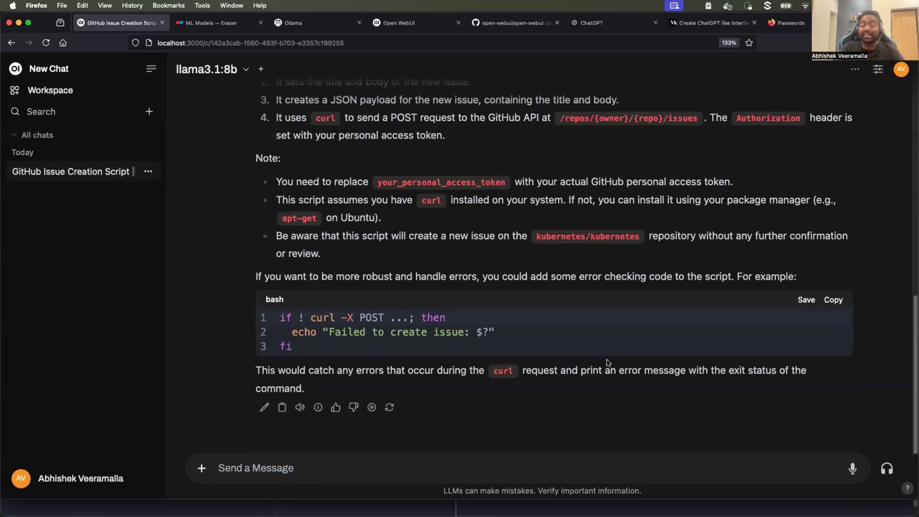
pyautogui.scroll(15, 607, 362)
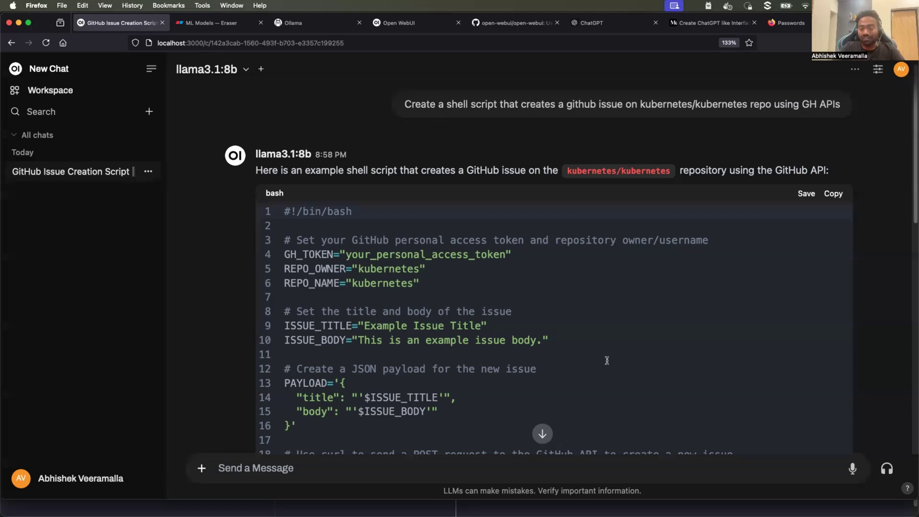
# - Look over the available models, keep llama3.1:8b, and switch to the ChatGPT tab
pyautogui.click(246, 70)
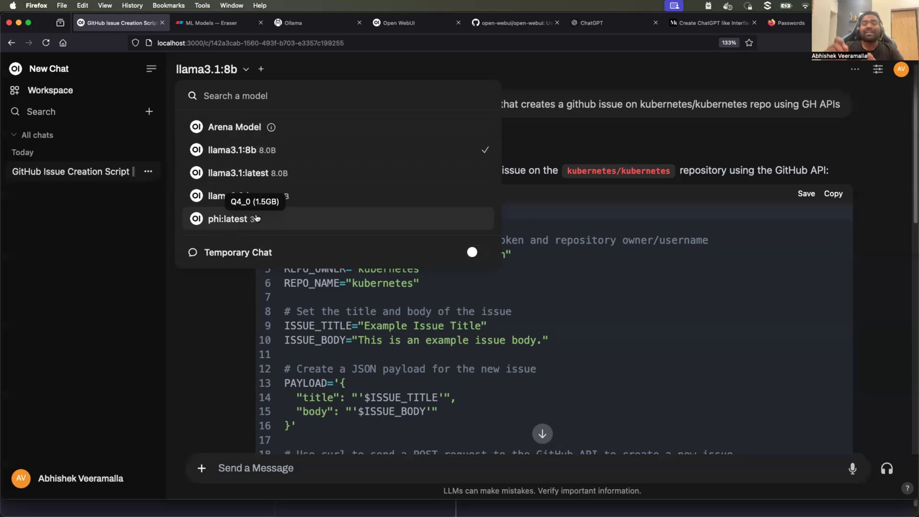
pyautogui.click(243, 304)
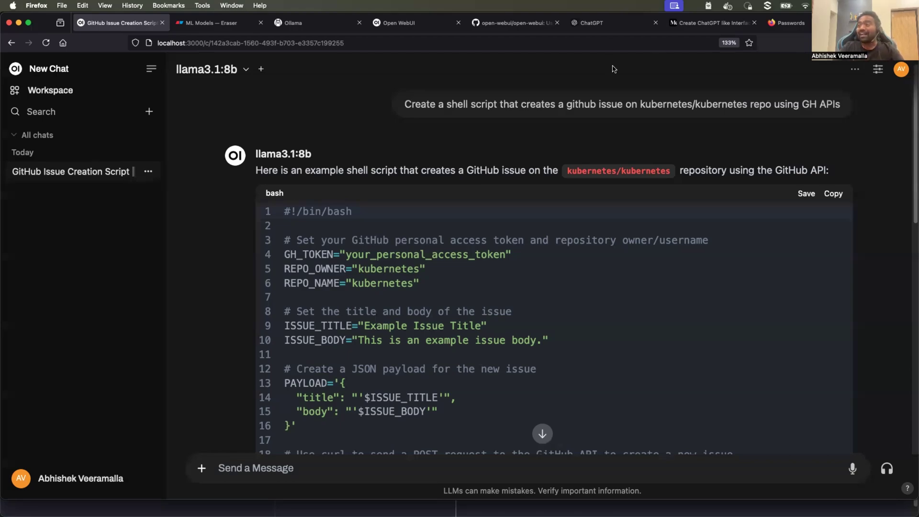
pyautogui.click(613, 22)
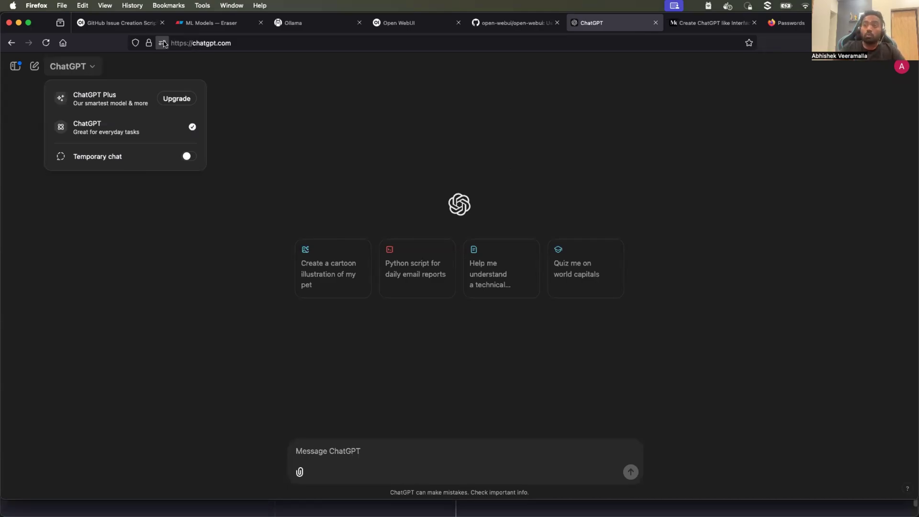
# - Return to the 'GitHub Issue Creation Script' chat in Open WebUI
pyautogui.click(117, 22)
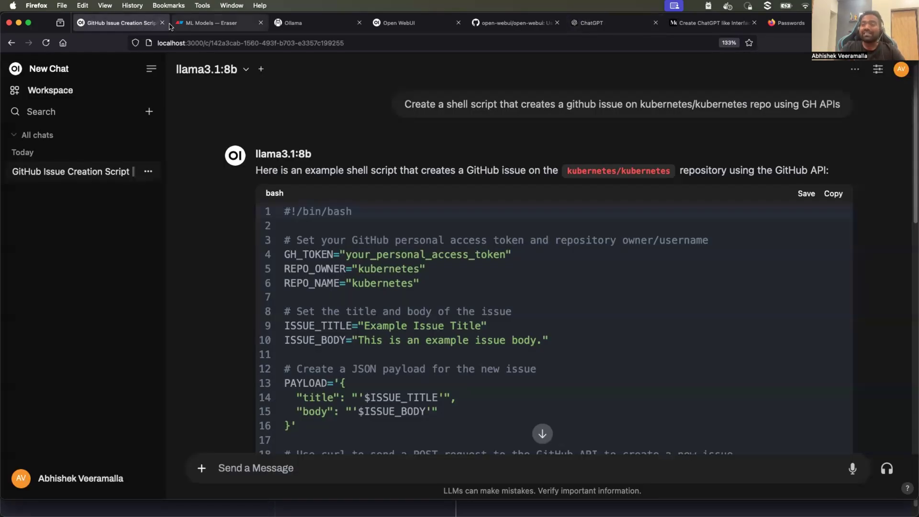
# - On the ML Models whiteboard, draw circled numbers 1, 2 and 3 down the left
pyautogui.click(227, 29)
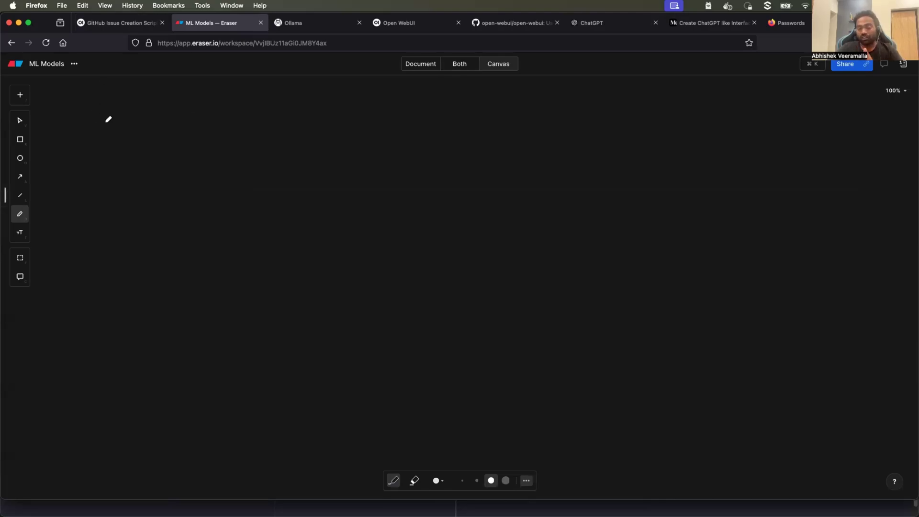
pyautogui.moveTo(116, 128)
pyautogui.mouseDown()
pyautogui.moveTo(117, 141)
pyautogui.moveTo(121, 120)
pyautogui.moveTo(129, 122)
pyautogui.mouseUp()
pyautogui.moveTo(115, 175)
pyautogui.mouseDown()
pyautogui.moveTo(129, 187)
pyautogui.moveTo(119, 165)
pyautogui.mouseUp()
pyautogui.moveTo(117, 211)
pyautogui.mouseDown()
pyautogui.moveTo(124, 211)
pyautogui.moveTo(120, 226)
pyautogui.moveTo(103, 214)
pyautogui.moveTo(140, 221)
pyautogui.moveTo(133, 204)
pyautogui.mouseUp()
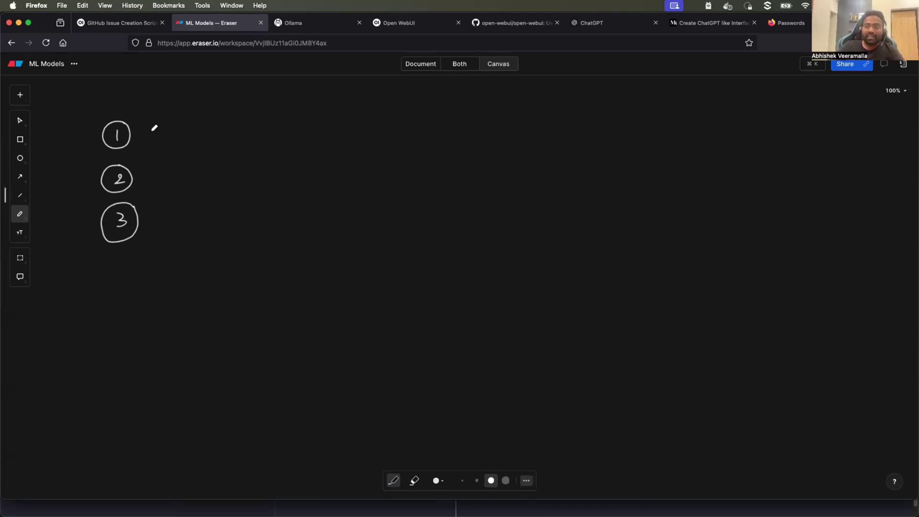
# - Handwrite 'Ollama' beside step 1, tick it and underline part of it
pyautogui.moveTo(164, 128)
pyautogui.mouseDown()
pyautogui.moveTo(157, 136)
pyautogui.moveTo(191, 125)
pyautogui.moveTo(234, 132)
pyautogui.moveTo(250, 118)
pyautogui.mouseUp()
pyautogui.moveTo(243, 135); pyautogui.dragTo(246, 135)
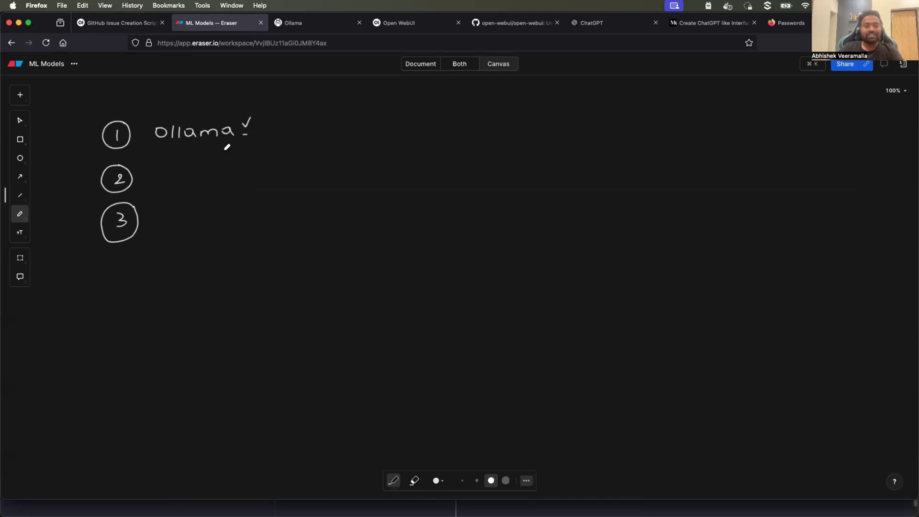
pyautogui.moveTo(187, 146); pyautogui.dragTo(213, 147)
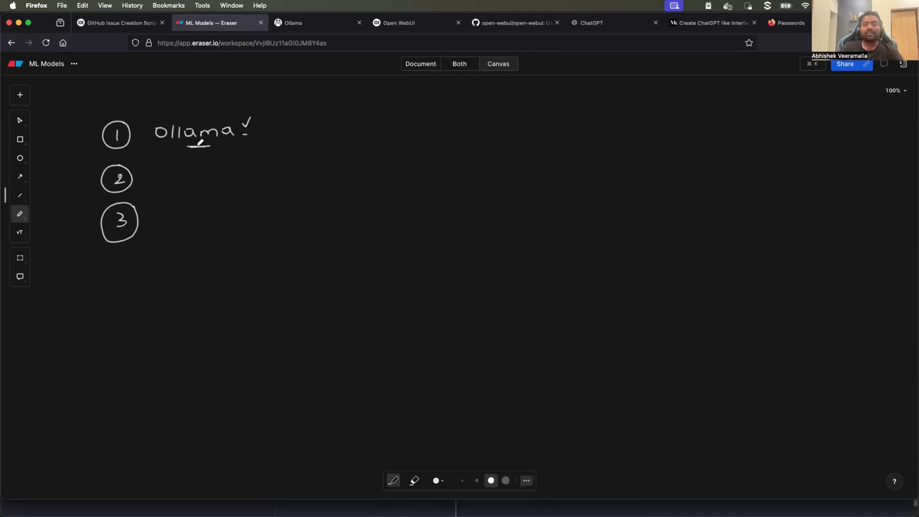
# - Write 'Decide' with a bracketed model list and 'download' above it, then begin 'openwebui' at step 3
pyautogui.moveTo(163, 171)
pyautogui.mouseDown()
pyautogui.moveTo(163, 182)
pyautogui.moveTo(193, 178)
pyautogui.moveTo(206, 165)
pyautogui.moveTo(251, 154)
pyautogui.mouseUp()
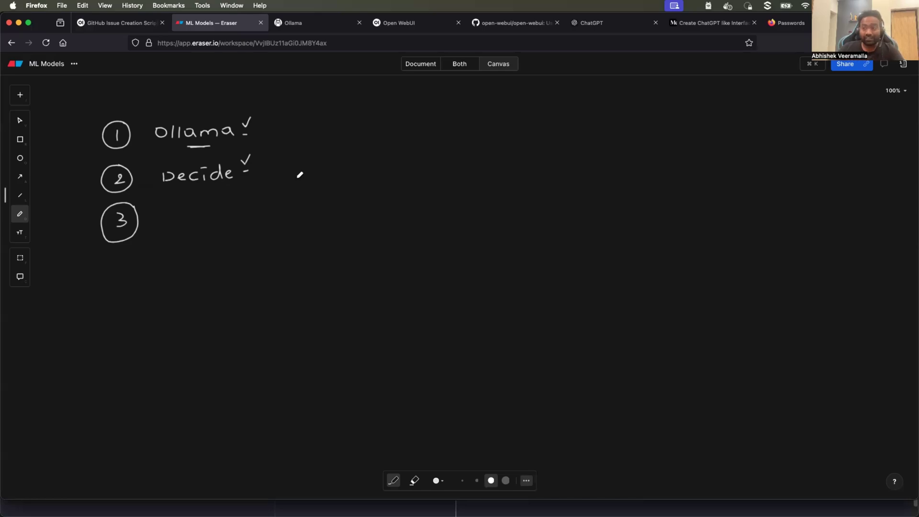
pyautogui.moveTo(265, 164)
pyautogui.mouseDown()
pyautogui.moveTo(264, 178)
pyautogui.moveTo(338, 158)
pyautogui.moveTo(410, 172)
pyautogui.mouseUp()
pyautogui.moveTo(420, 158); pyautogui.dragTo(421, 172)
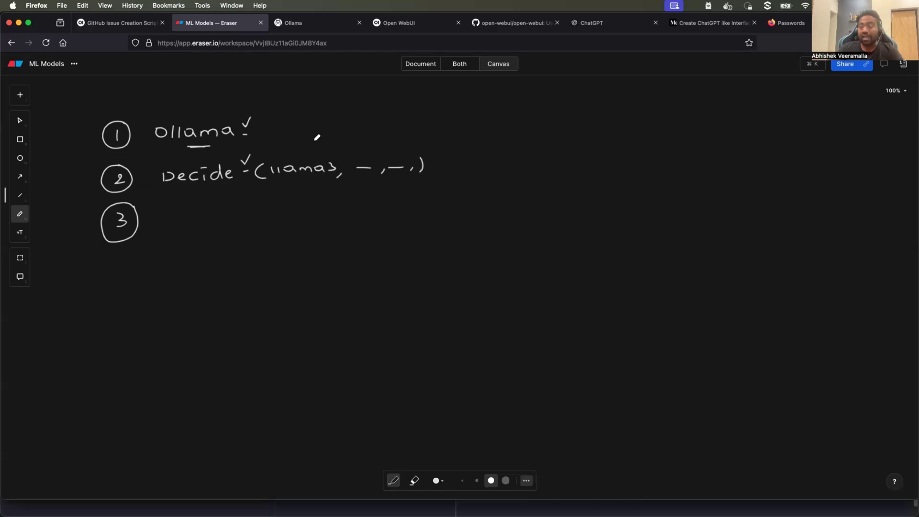
pyautogui.moveTo(307, 145); pyautogui.dragTo(303, 152)
pyautogui.moveTo(314, 151)
pyautogui.mouseDown()
pyautogui.moveTo(404, 137)
pyautogui.moveTo(418, 148)
pyautogui.mouseUp()
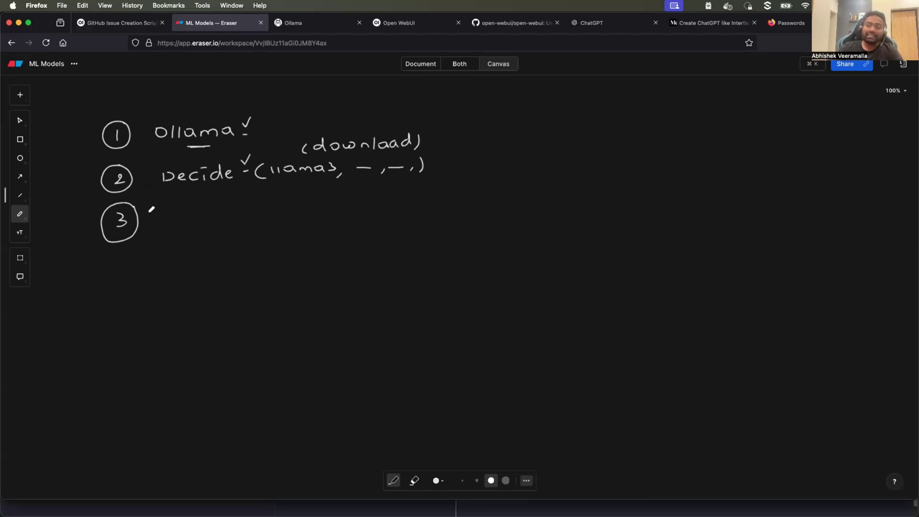
pyautogui.moveTo(174, 215)
pyautogui.mouseDown()
pyautogui.moveTo(251, 203)
pyautogui.moveTo(278, 215)
pyautogui.moveTo(224, 232)
pyautogui.mouseUp()
# - Finish writing 'openwebui' beside step 3 on the whiteboard
pyautogui.click(276, 201)
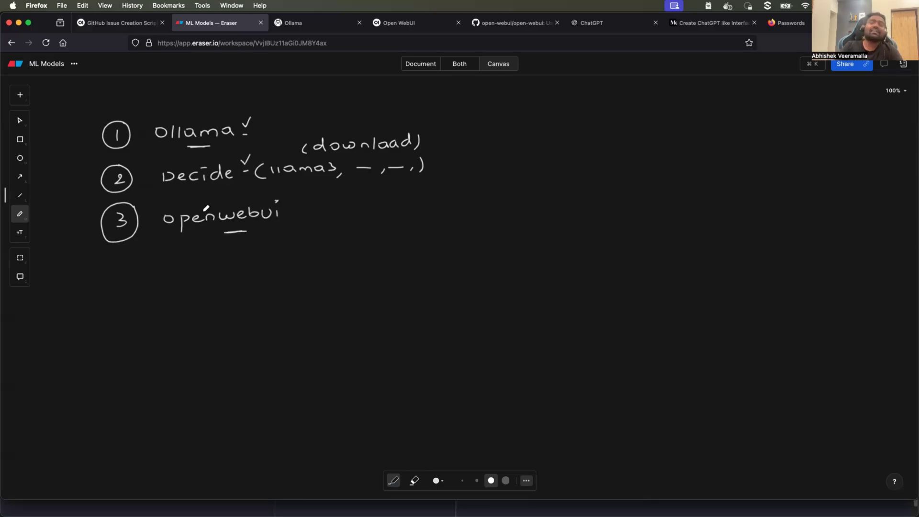
pyautogui.click(116, 21)
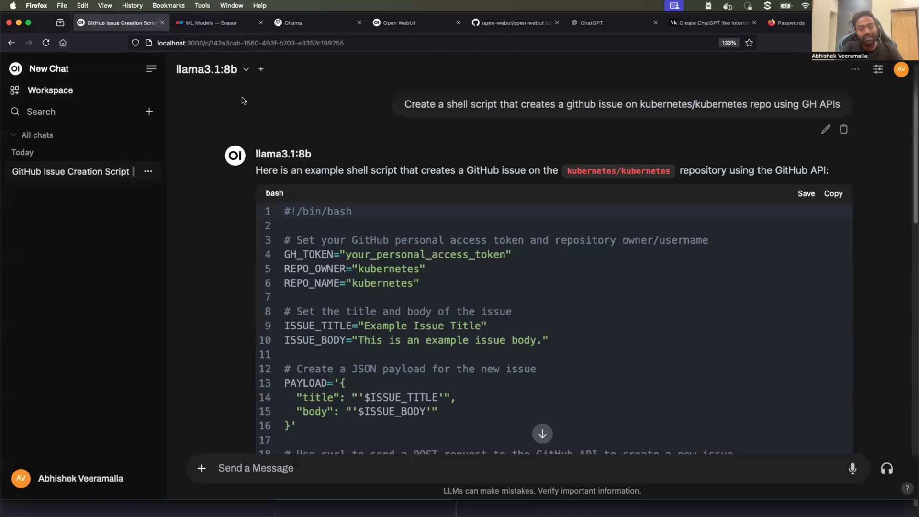
pyautogui.click(204, 24)
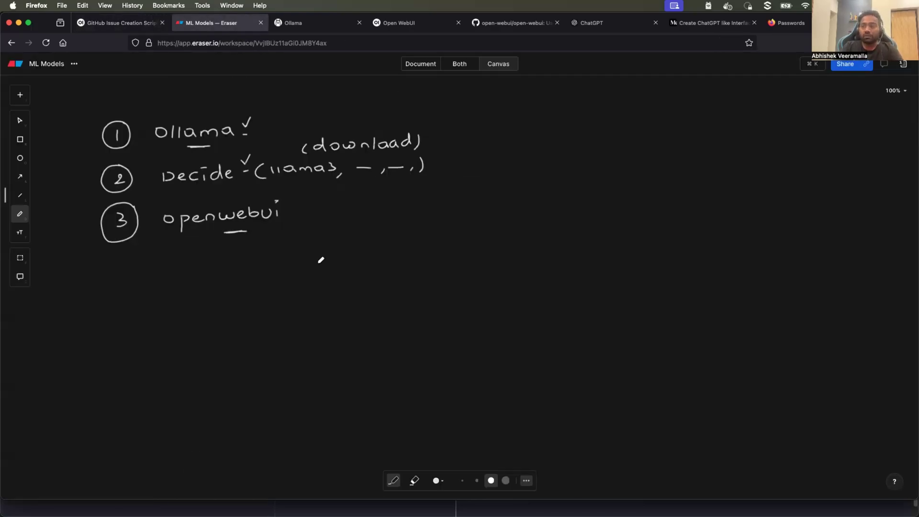
# - Draw a curve linking openwebui to the Decide line, then tick and box the Ollama step
pyautogui.moveTo(299, 214)
pyautogui.mouseDown()
pyautogui.moveTo(390, 214)
pyautogui.moveTo(445, 192)
pyautogui.moveTo(450, 170)
pyautogui.moveTo(436, 164)
pyautogui.moveTo(429, 175)
pyautogui.mouseUp()
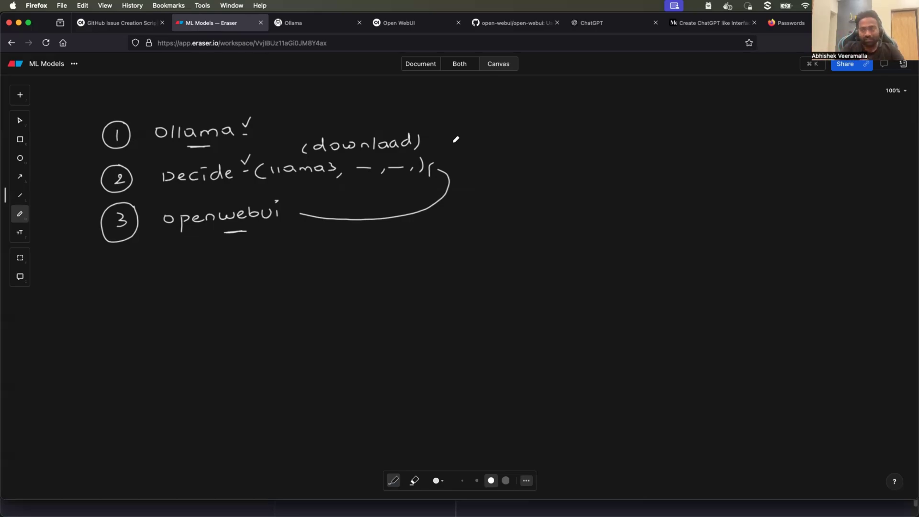
pyautogui.moveTo(207, 109); pyautogui.dragTo(225, 100)
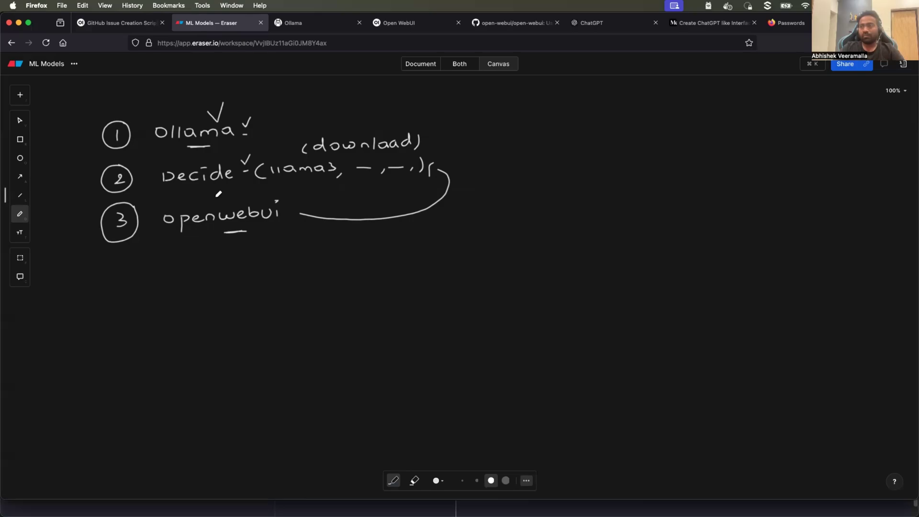
pyautogui.moveTo(162, 149)
pyautogui.mouseDown()
pyautogui.moveTo(254, 146)
pyautogui.moveTo(261, 95)
pyautogui.moveTo(146, 105)
pyautogui.moveTo(152, 153)
pyautogui.moveTo(171, 148)
pyautogui.mouseUp()
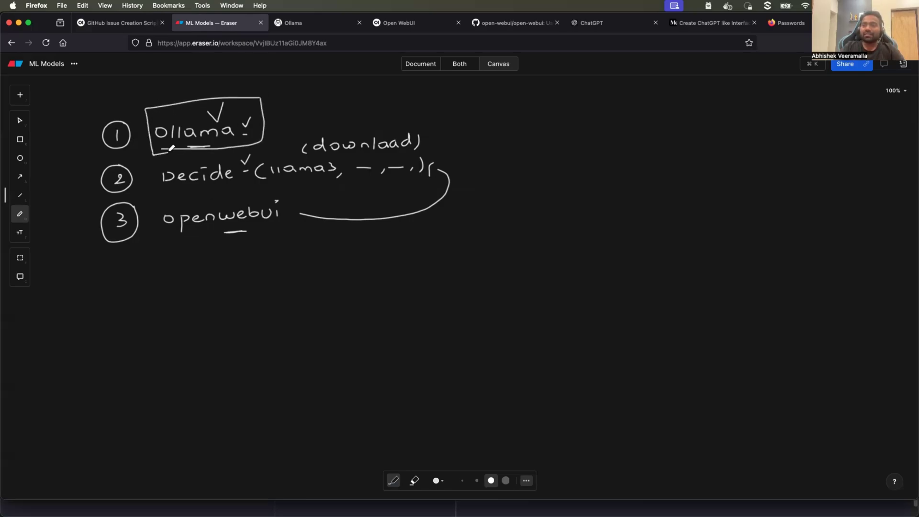
# - Open the Download Ollama page from the ollama.com homepage
pyautogui.click(303, 24)
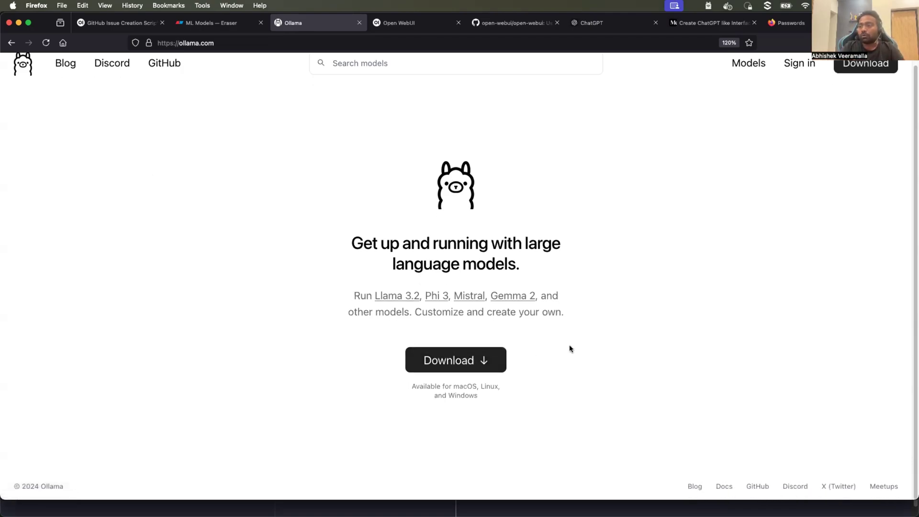
pyautogui.click(484, 366)
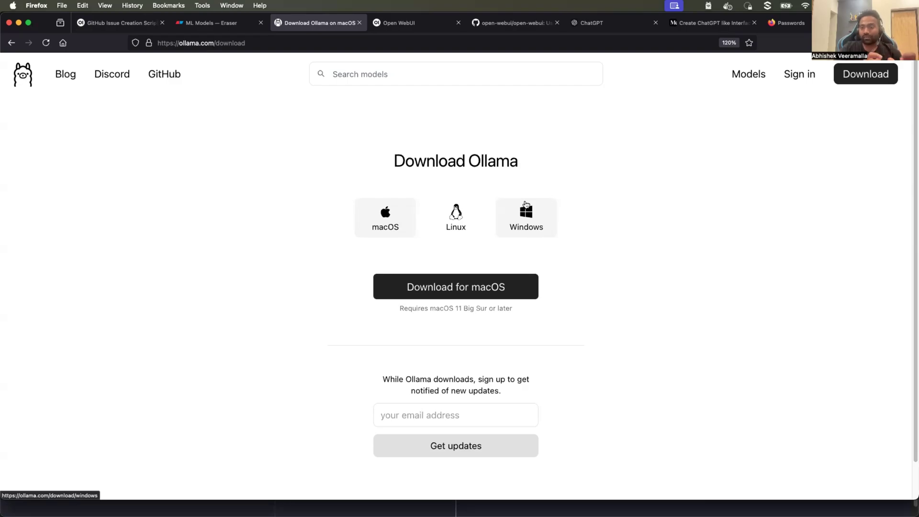
# - Search the Ollama model library for 'llama3' and highlight llama3.2 in the results
pyautogui.click(432, 74)
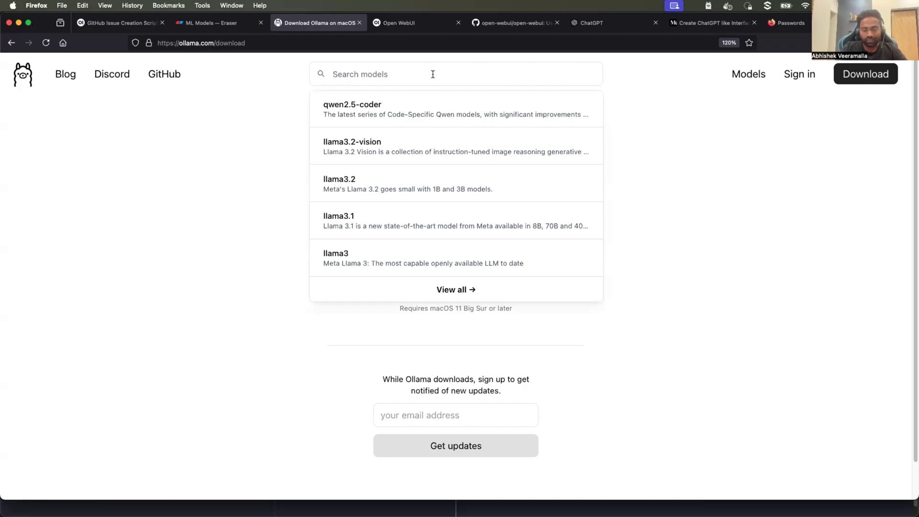
pyautogui.write('llama3')
pyautogui.press('Return')
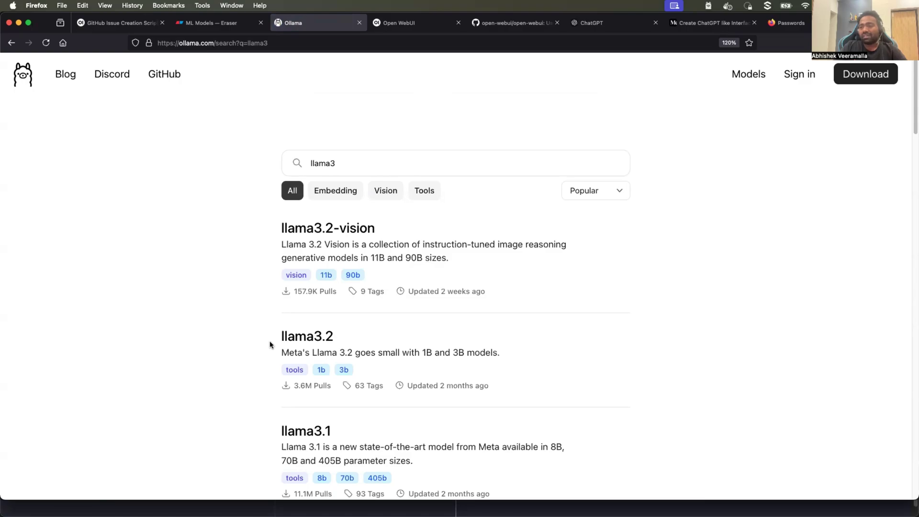
pyautogui.moveTo(277, 336); pyautogui.dragTo(359, 337)
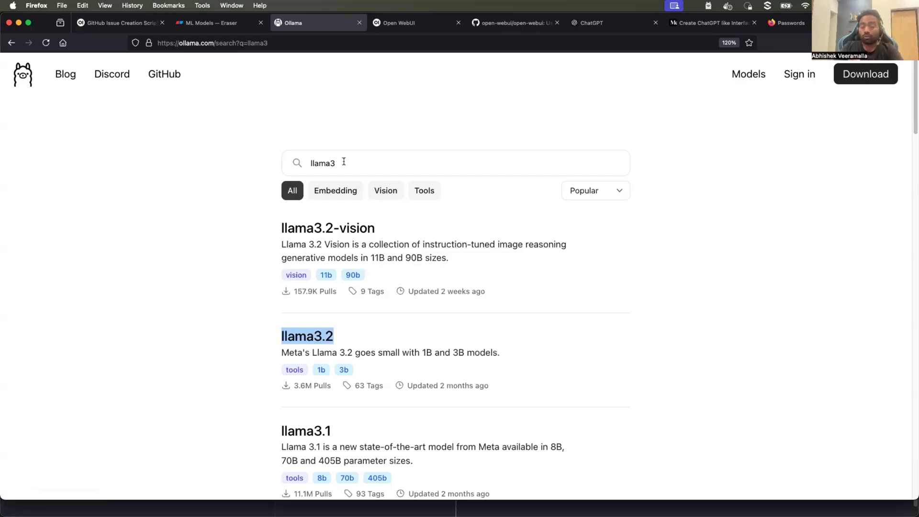
pyautogui.scroll(-3, 342, 165)
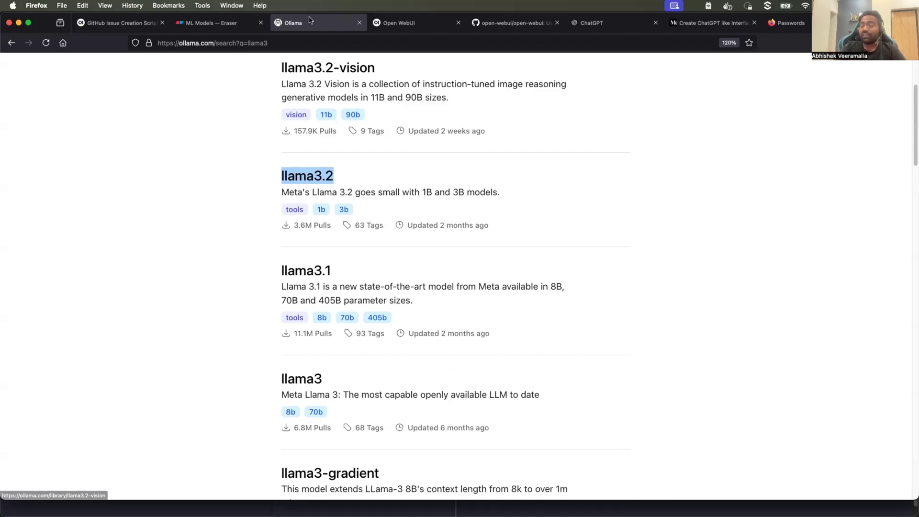
pyautogui.scroll(3, 81, 66)
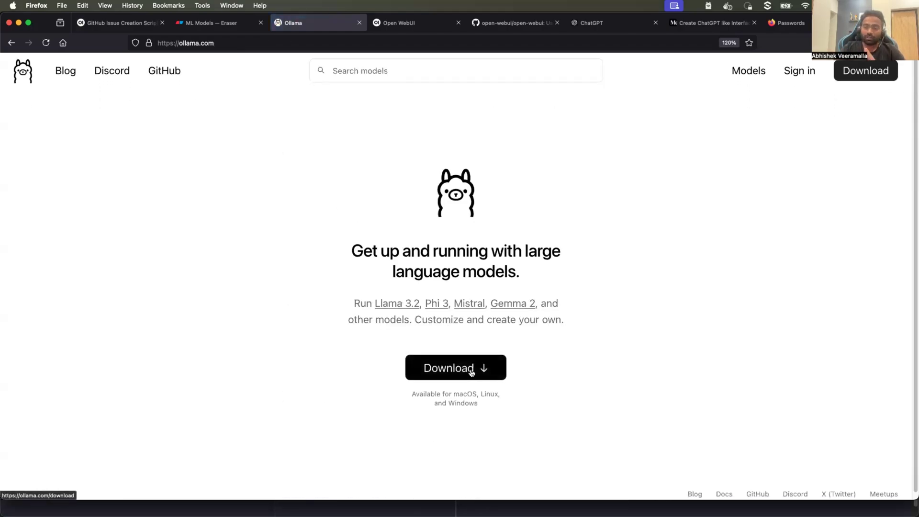
# - Start the Ollama for macOS download, then cancel it and close the Downloads panel
pyautogui.click(471, 373)
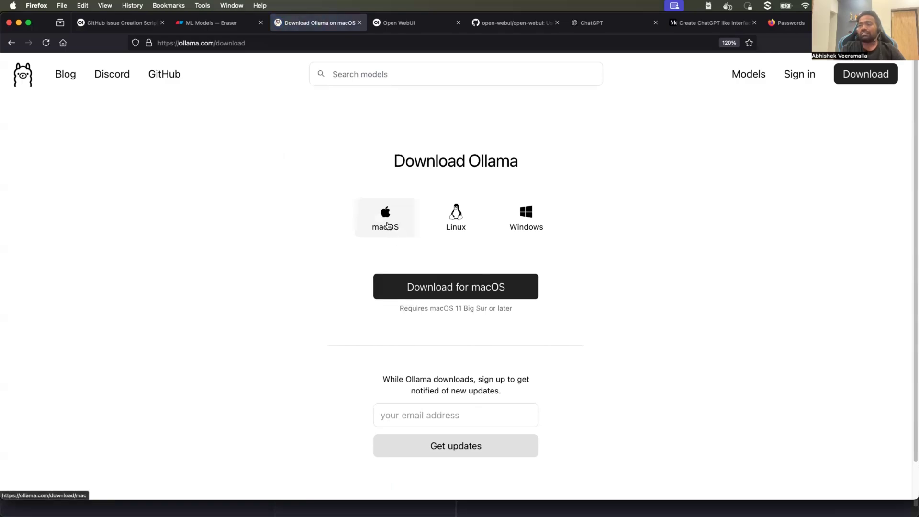
pyautogui.click(388, 226)
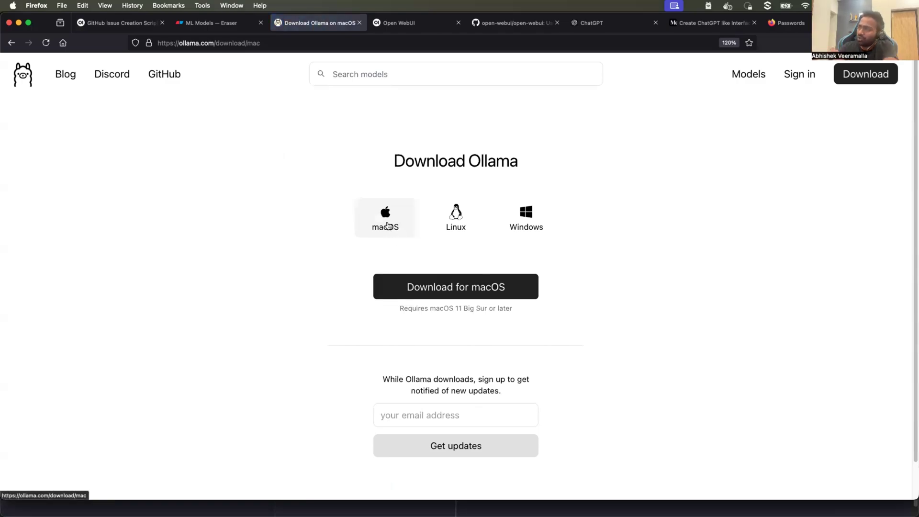
pyautogui.click(458, 283)
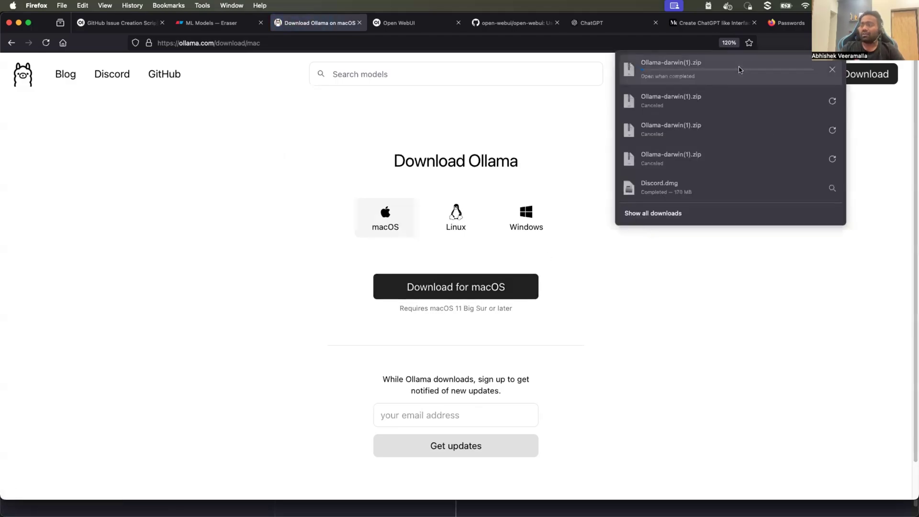
pyautogui.click(833, 70)
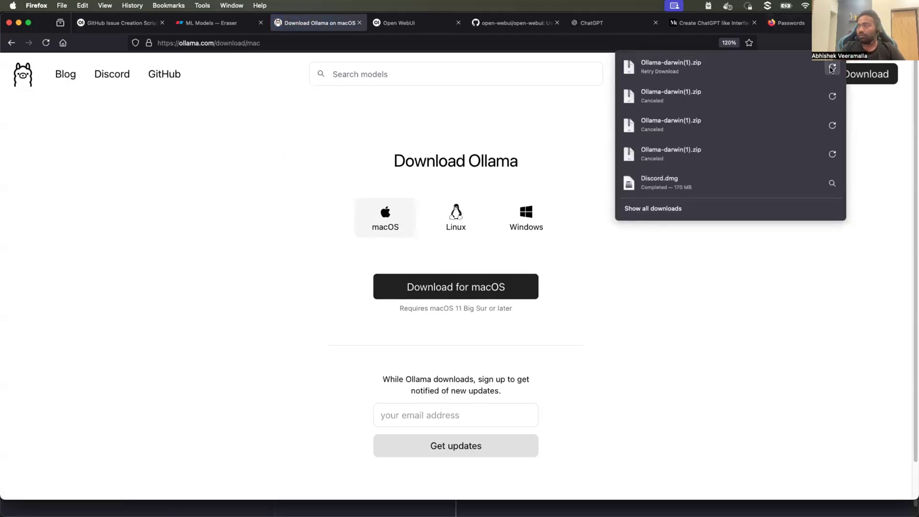
pyautogui.click(811, 267)
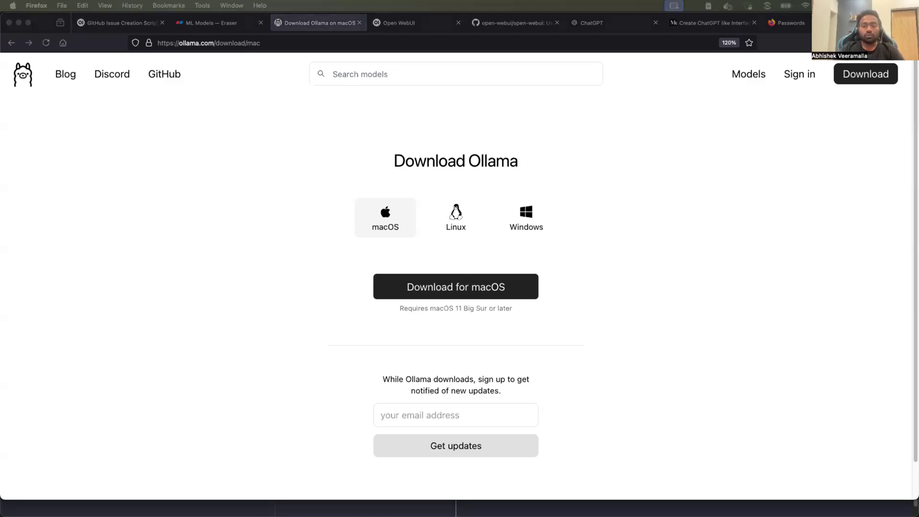
# - In Terminal, stop the running llama3.1:8b chat and highlight ollama's command and flag list
pyautogui.press('super+Tab')
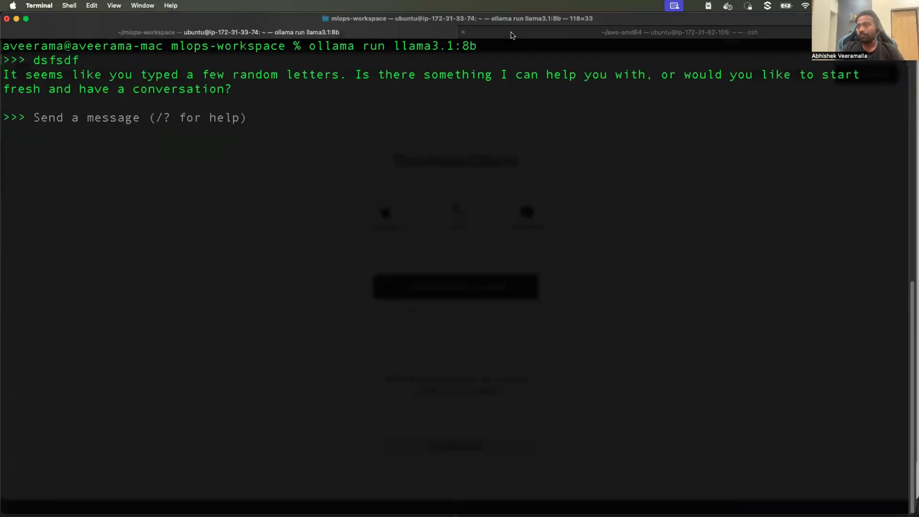
pyautogui.hotkey('ctrl', 'c')
pyautogui.write('clear')
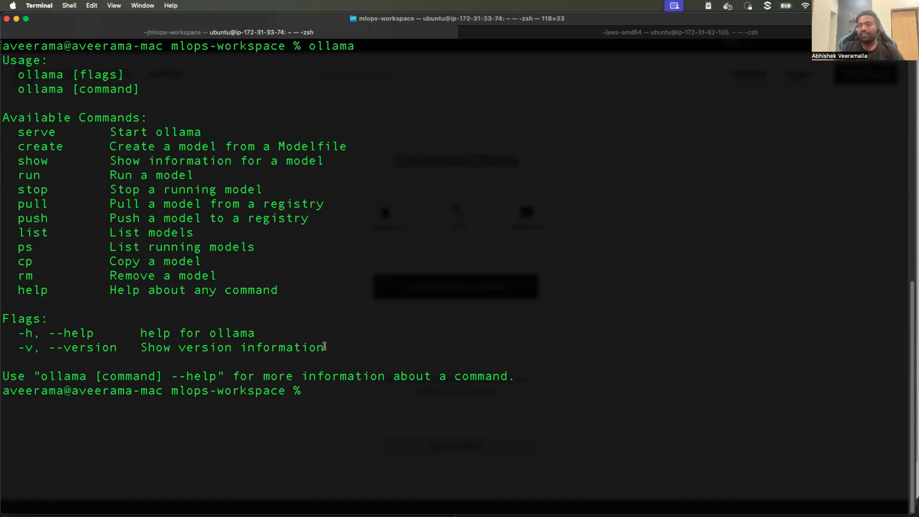
pyautogui.moveTo(324, 349); pyautogui.dragTo(4, 132)
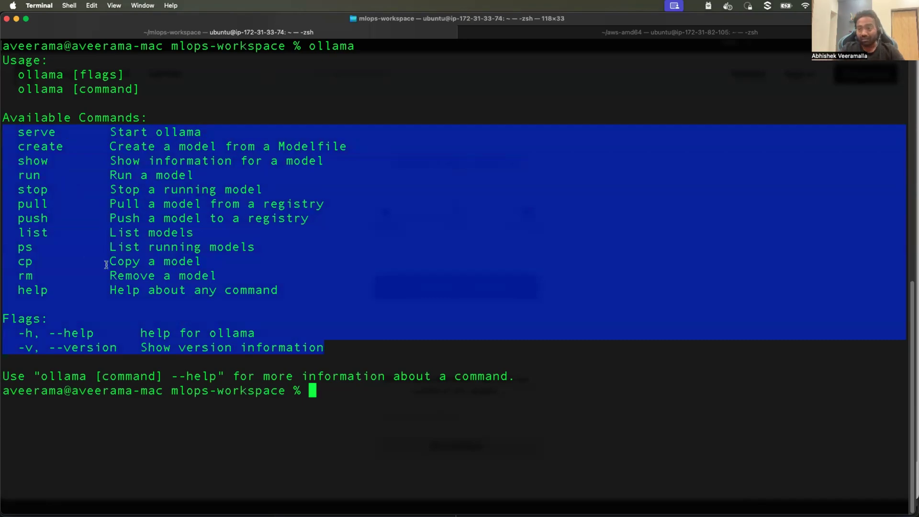
# - Highlight the ps, rm, push and list commands with their descriptions
pyautogui.doubleClick(25, 247)
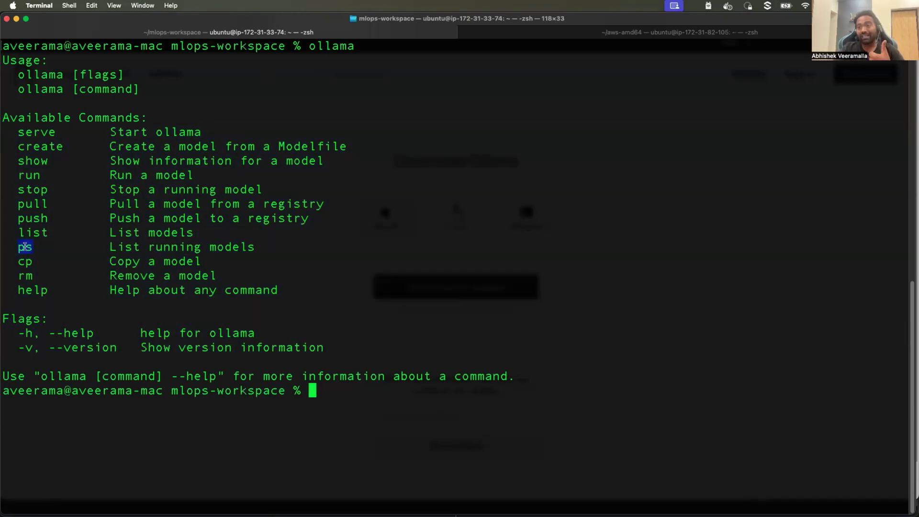
pyautogui.moveTo(117, 247); pyautogui.dragTo(224, 247)
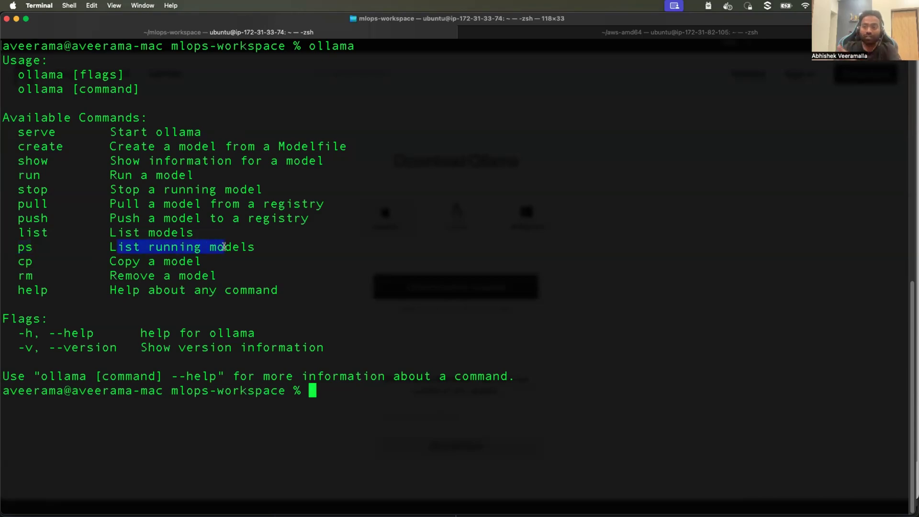
pyautogui.doubleClick(23, 248)
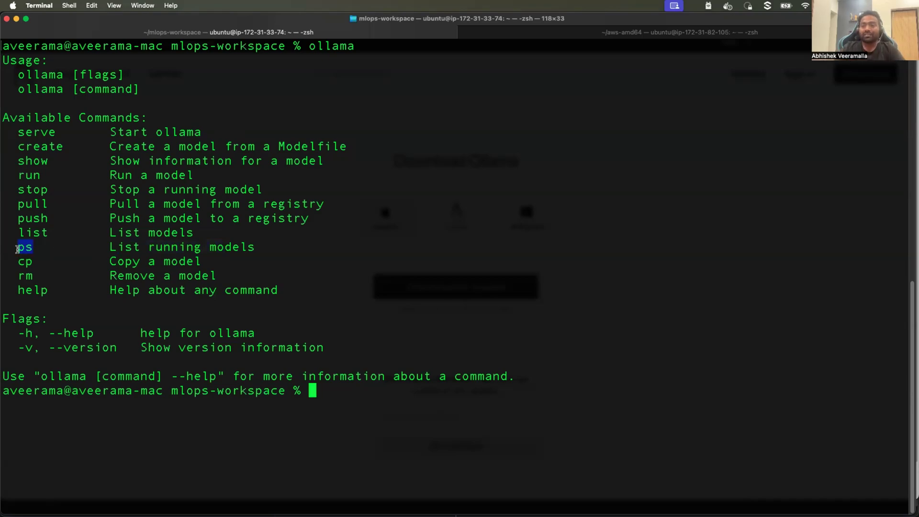
pyautogui.moveTo(19, 247); pyautogui.dragTo(262, 247)
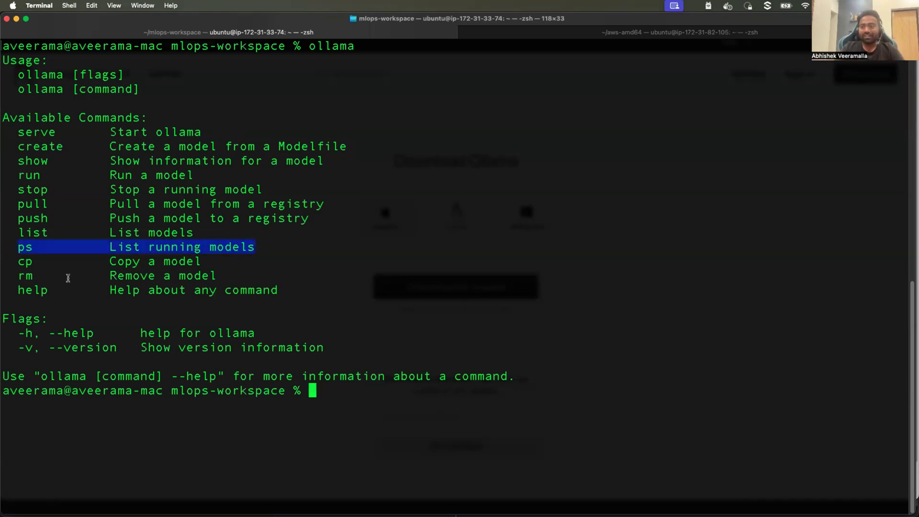
pyautogui.moveTo(18, 276); pyautogui.dragTo(255, 271)
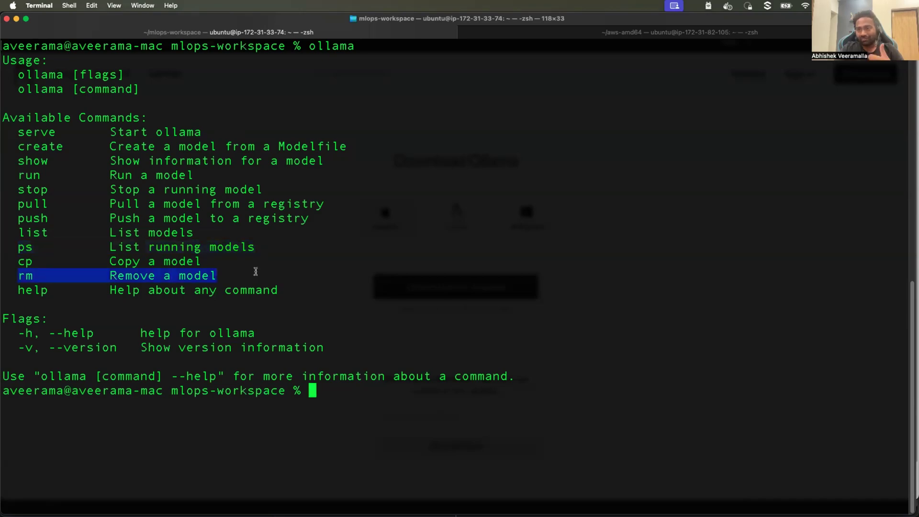
pyautogui.moveTo(18, 204); pyautogui.dragTo(94, 217)
pyautogui.moveTo(20, 233); pyautogui.dragTo(97, 233)
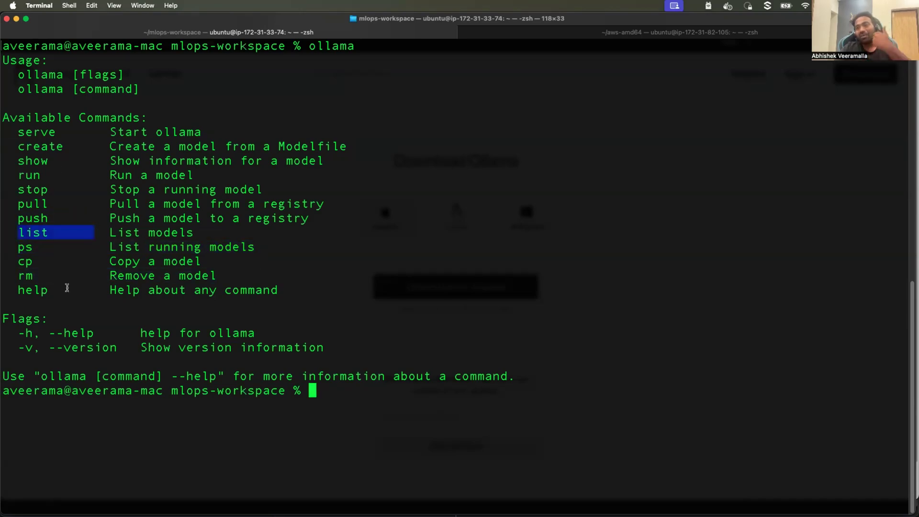
# - Highlight the run command and 'Run a model', then clear the terminal
pyautogui.doubleClick(28, 176)
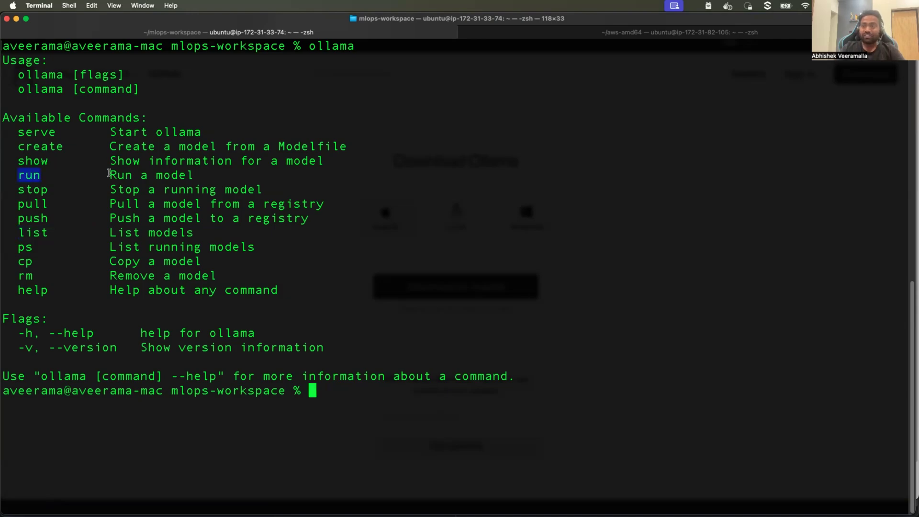
pyautogui.moveTo(110, 175); pyautogui.dragTo(200, 174)
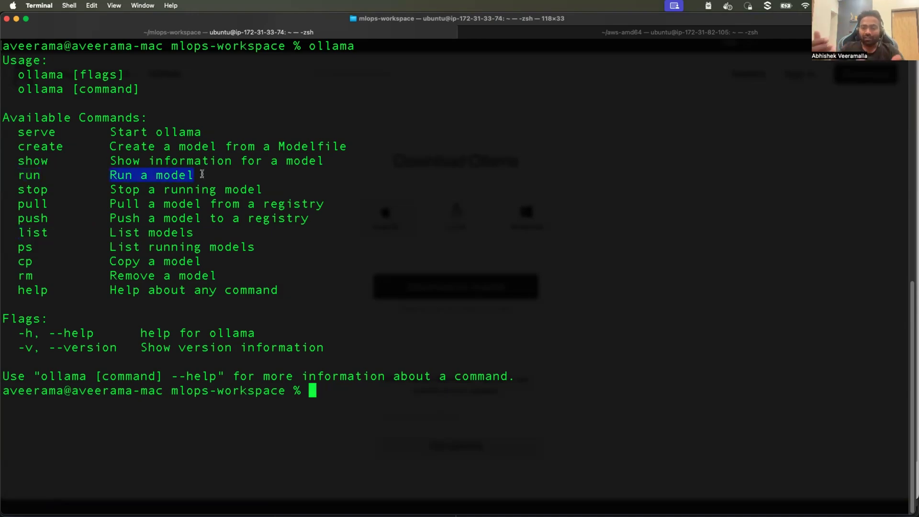
pyautogui.doubleClick(29, 176)
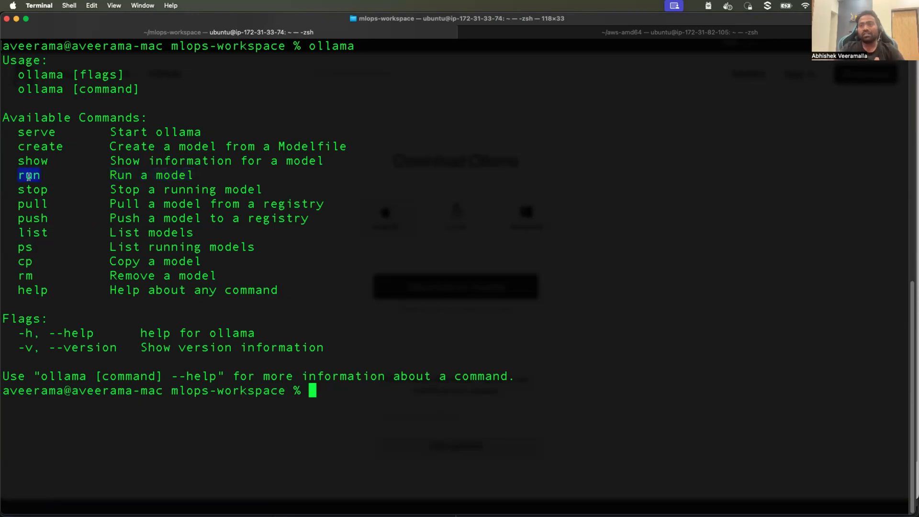
pyautogui.click(212, 263)
pyautogui.write('clear')
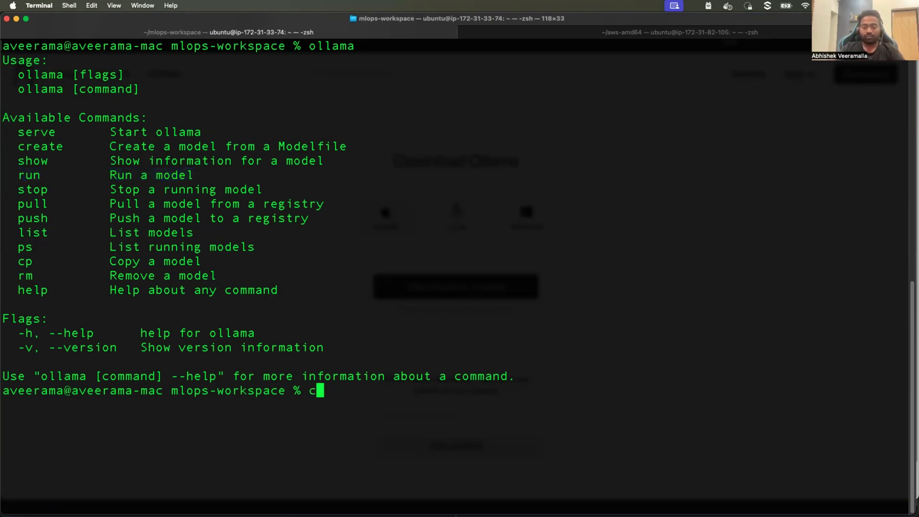
pyautogui.press('Return')
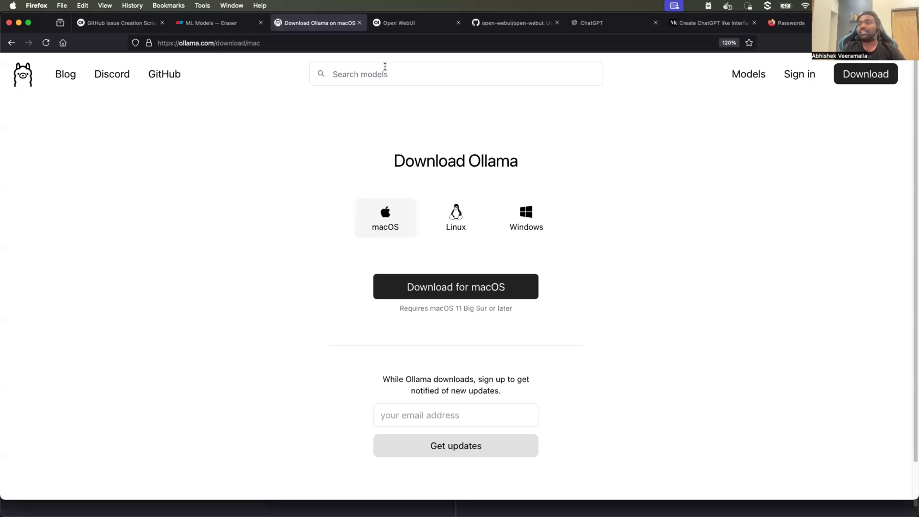
pyautogui.click(380, 75)
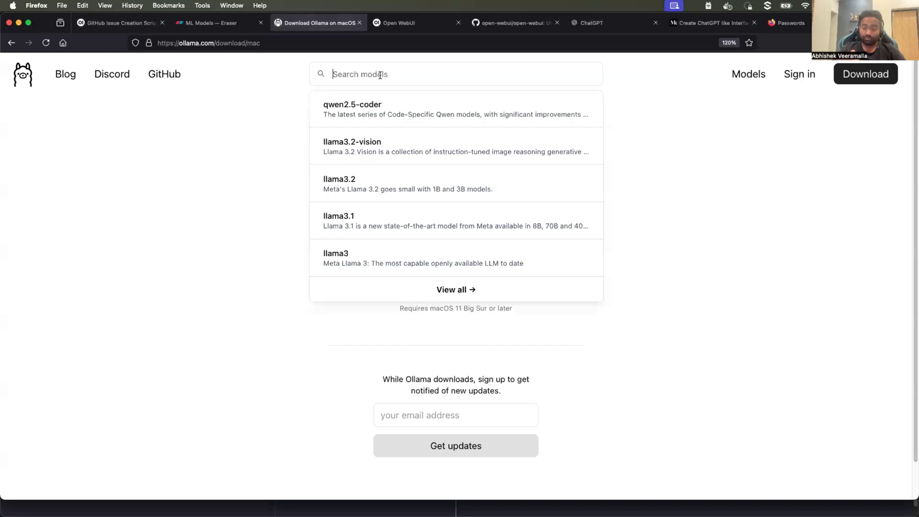
pyautogui.write('llama3')
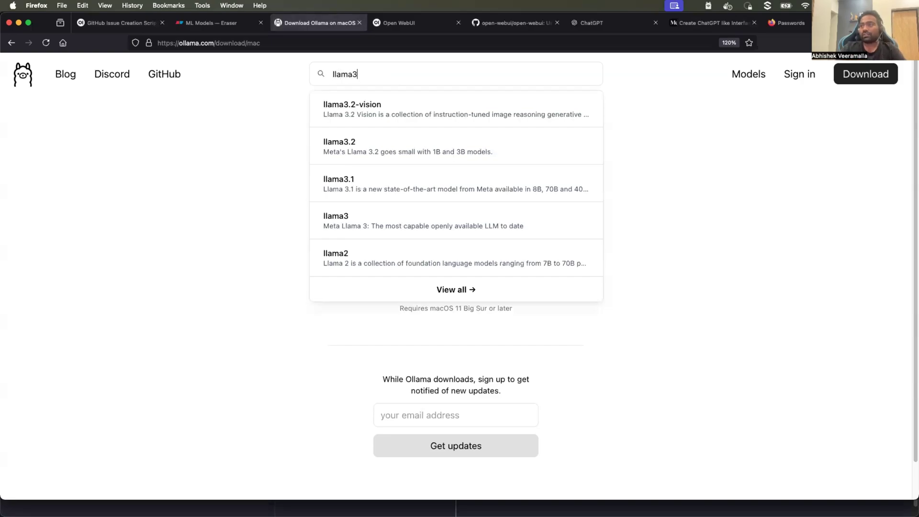
pyautogui.press('Return')
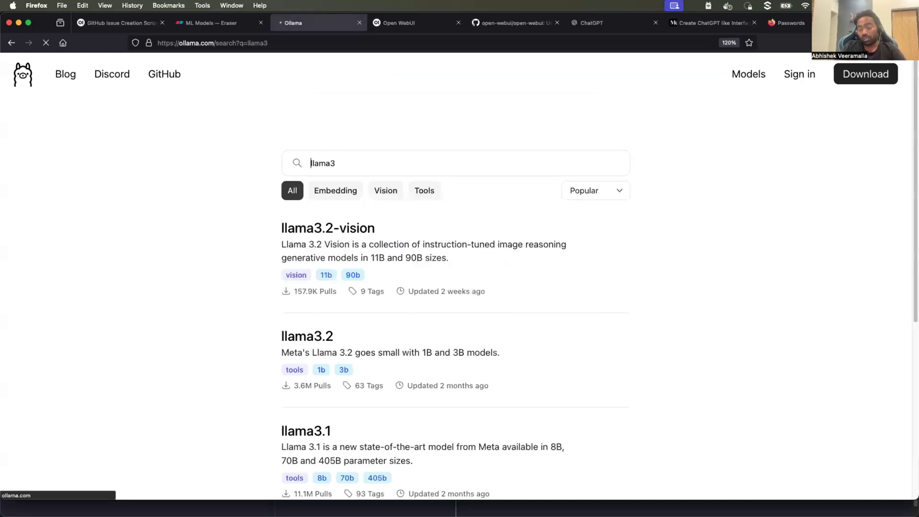
pyautogui.scroll(-1, 268, 231)
pyautogui.scroll(-5, 268, 232)
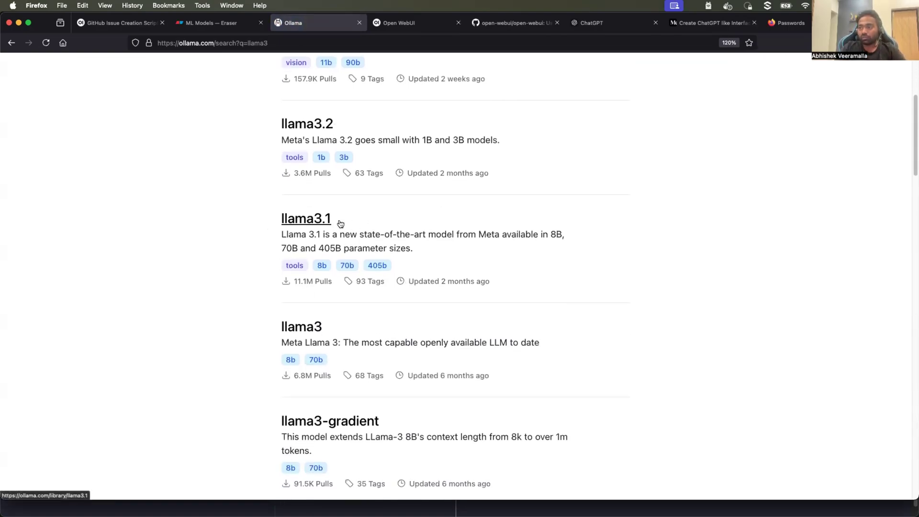
pyautogui.moveTo(339, 222); pyautogui.dragTo(290, 223)
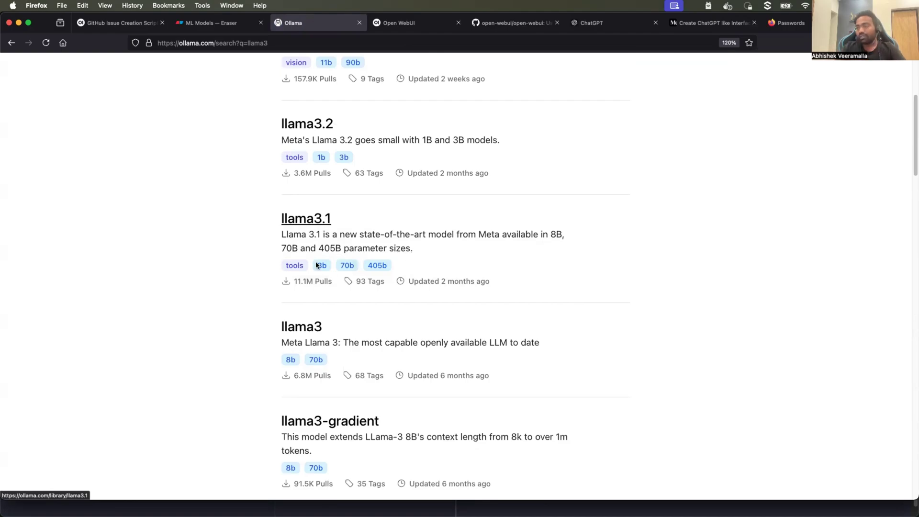
pyautogui.click(338, 219)
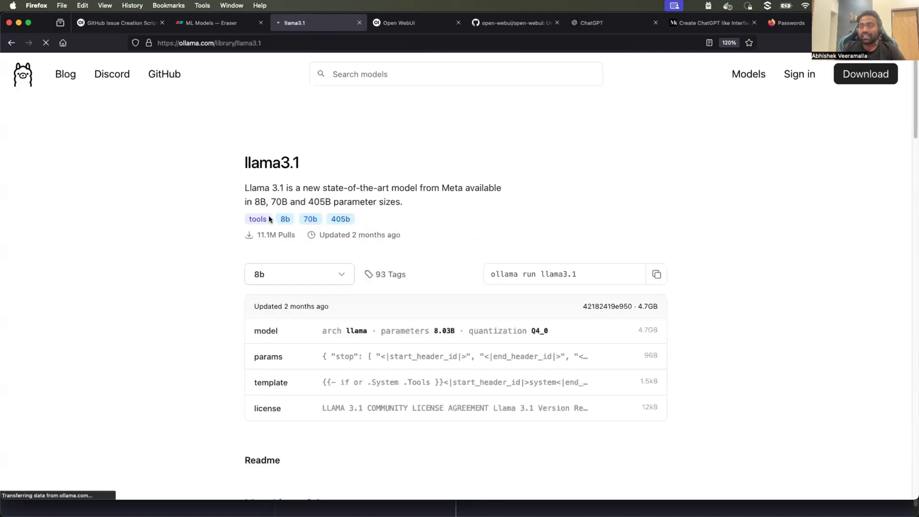
pyautogui.click(12, 43)
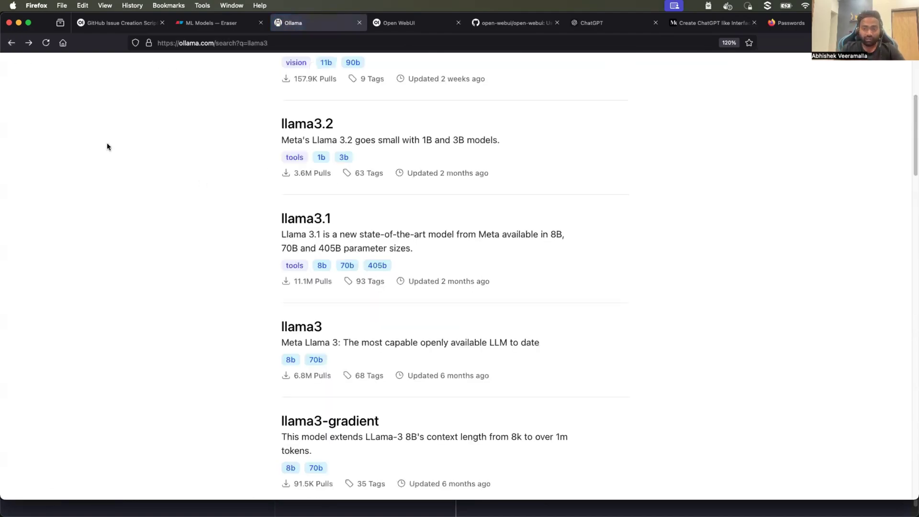
pyautogui.scroll(5, 107, 146)
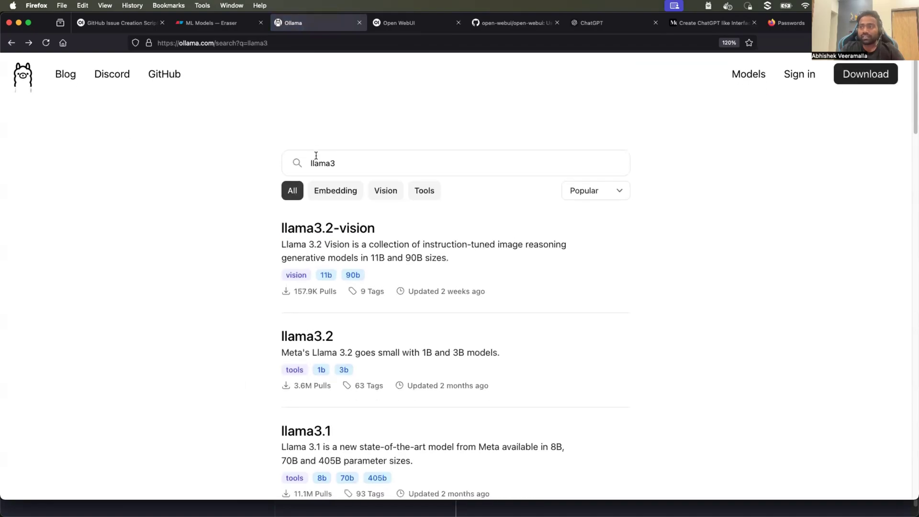
pyautogui.doubleClick(328, 165)
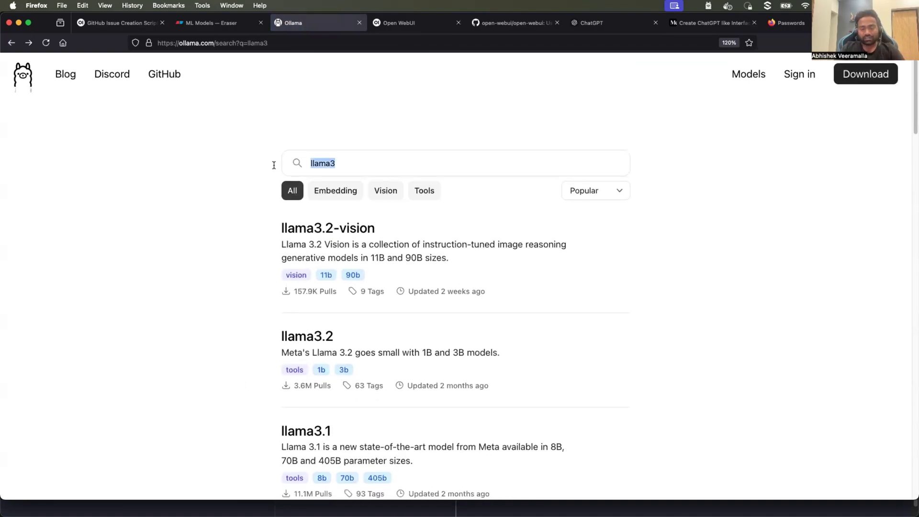
pyautogui.write('phi')
pyautogui.press('BackSpace')
pyautogui.press('BackSpace')
pyautogui.press('BackSpace')
pyautogui.write('gra')
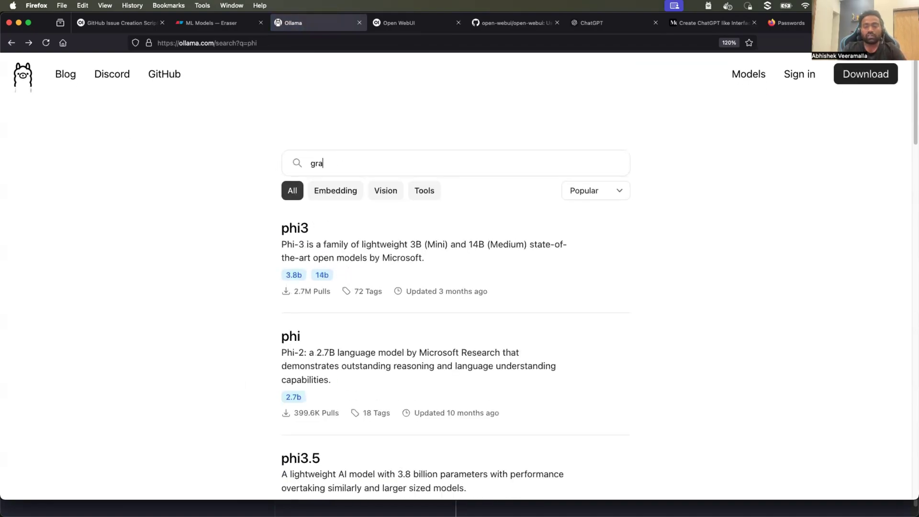
pyautogui.write('nt')
pyautogui.press('BackSpace')
pyautogui.write('ie')
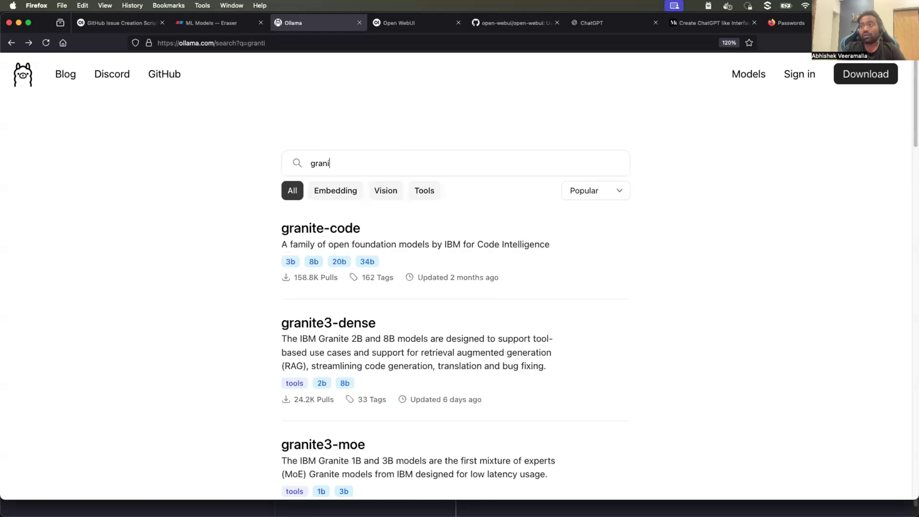
pyautogui.press('BackSpace')
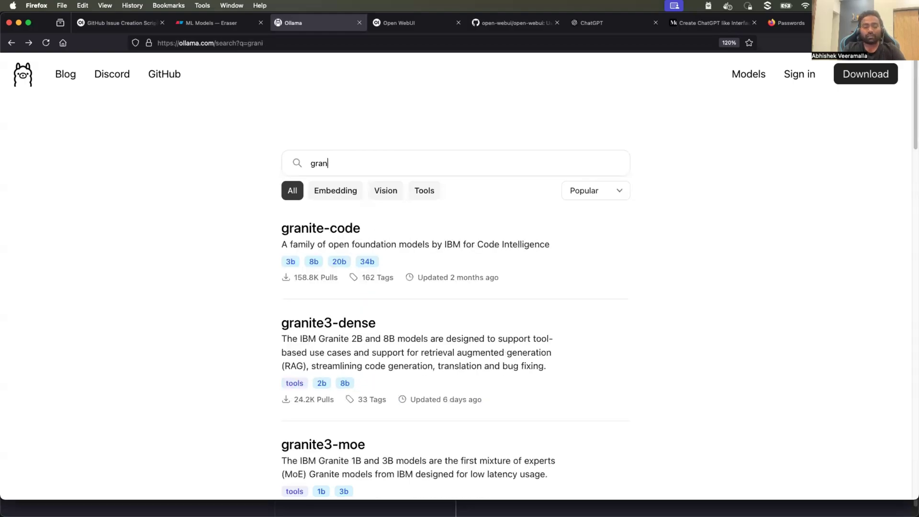
pyautogui.write('ite')
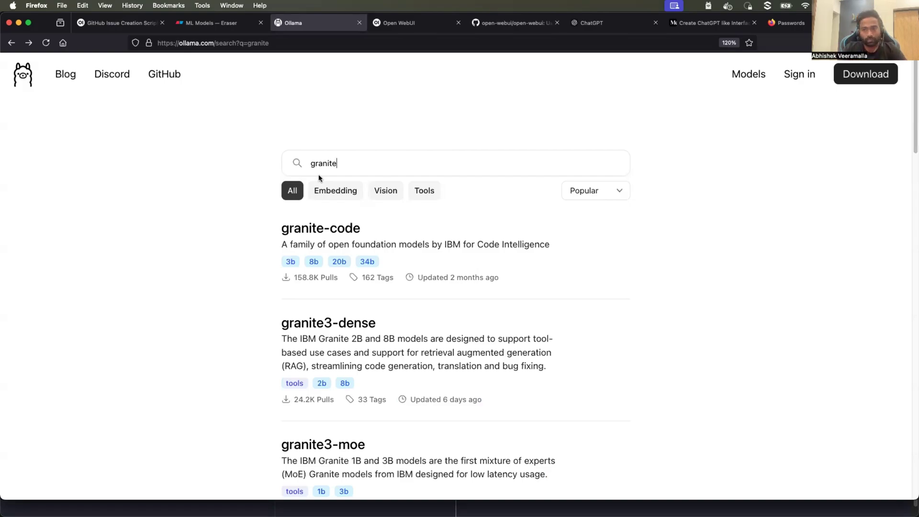
pyautogui.press('BackSpace')
pyautogui.press('BackSpace')
pyautogui.press('BackSpace')
pyautogui.press('BackSpace')
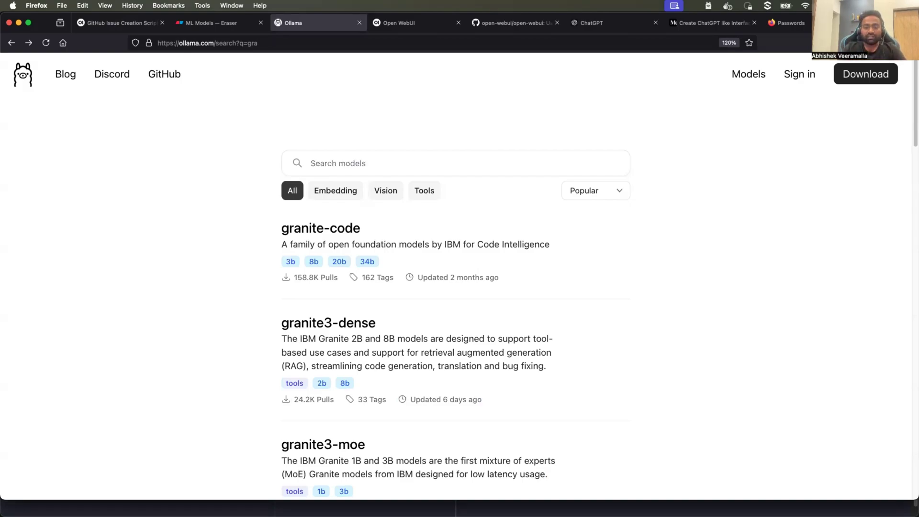
pyautogui.write('llama3')
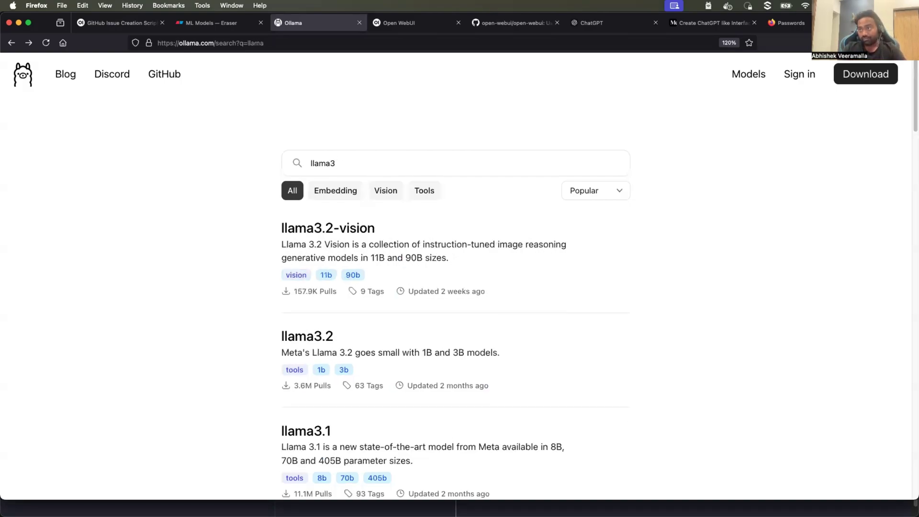
# - Open the llama3.2 model page and view its 1b and 3b size options
pyautogui.scroll(-5, 328, 310)
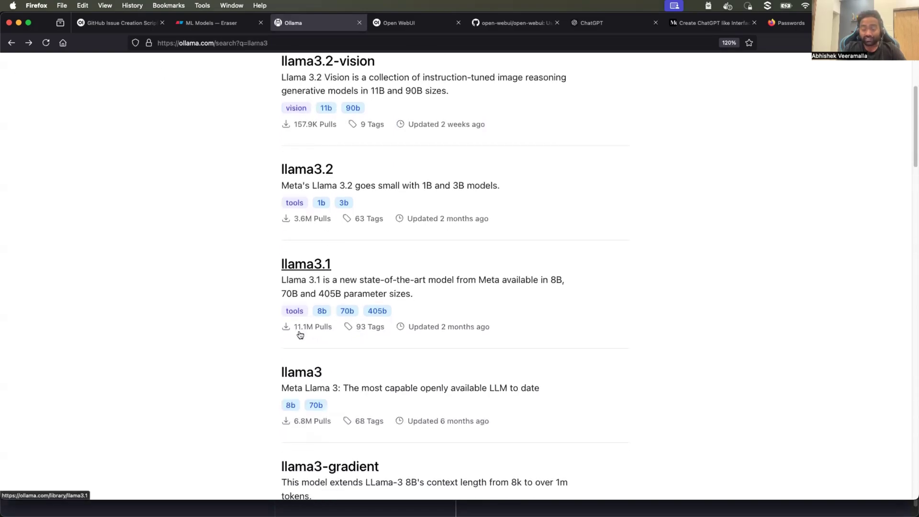
pyautogui.moveTo(275, 172); pyautogui.dragTo(349, 168)
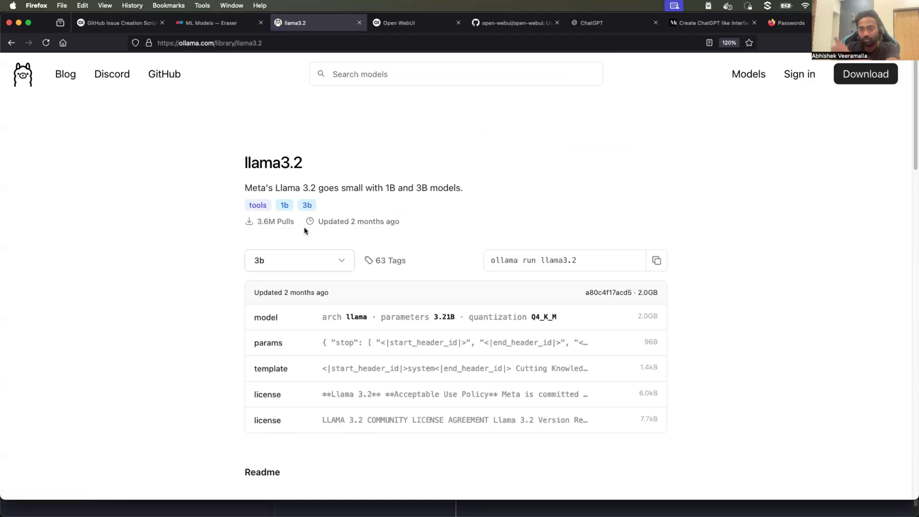
pyautogui.click(322, 263)
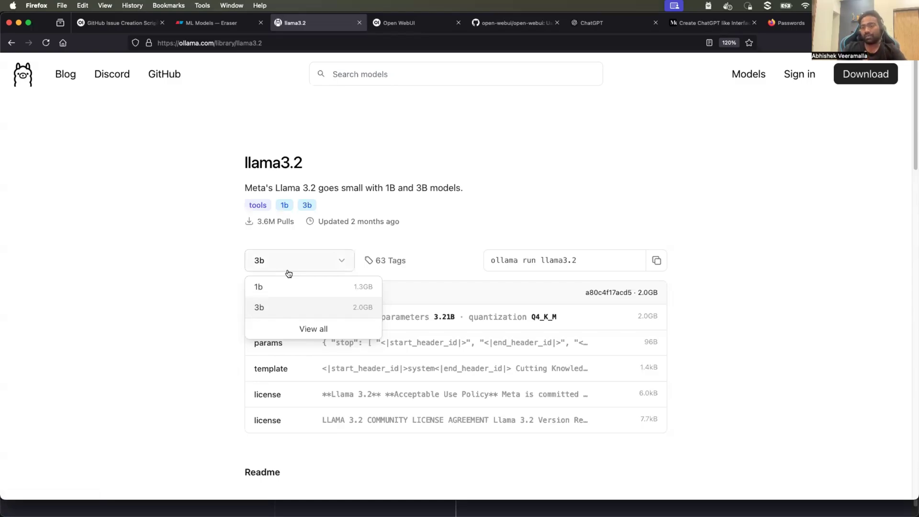
pyautogui.moveTo(237, 163); pyautogui.dragTo(323, 167)
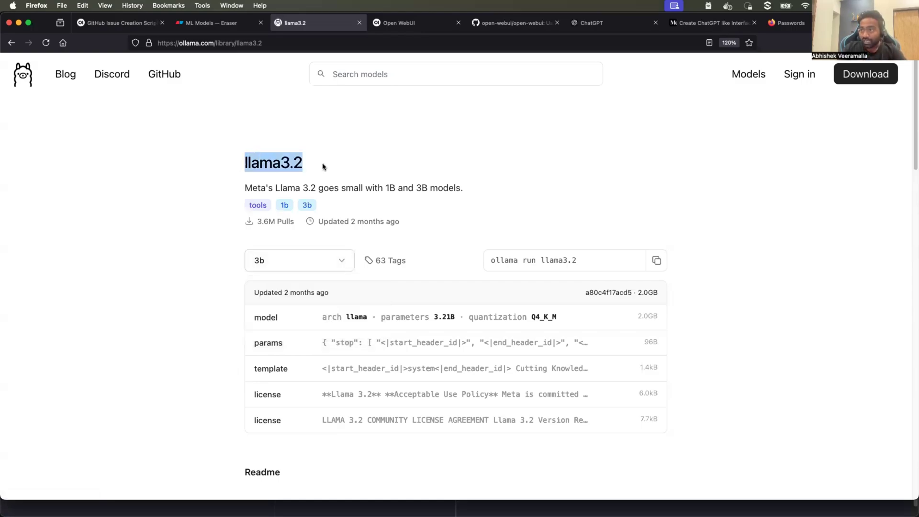
pyautogui.click(324, 261)
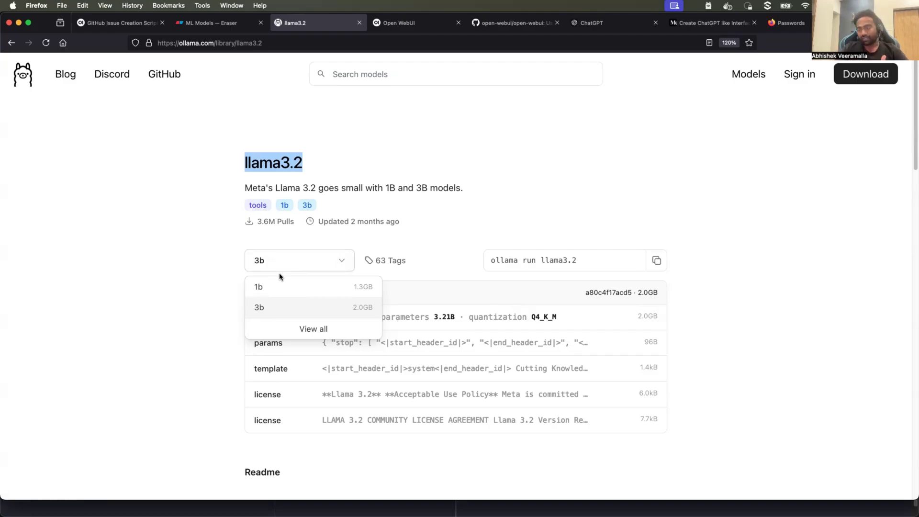
pyautogui.click(316, 165)
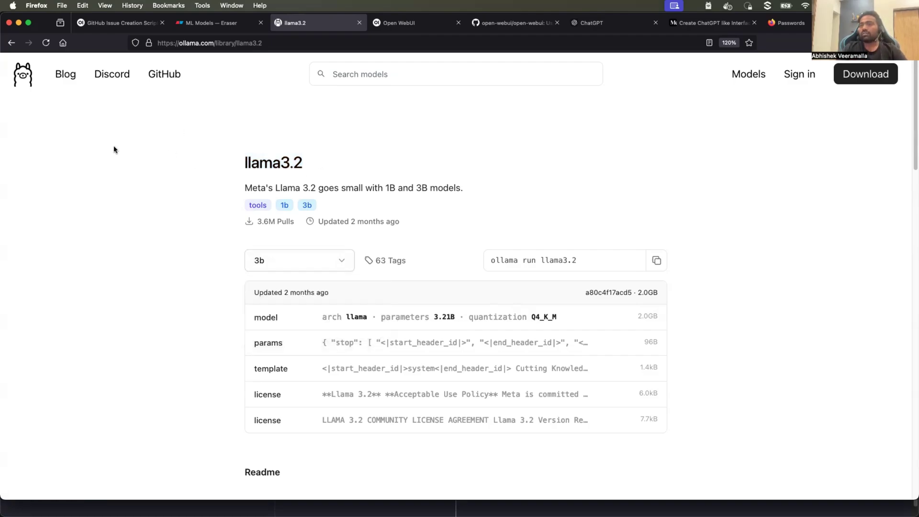
# - Go back to the llama3 search results and select the llama3.1 model name
pyautogui.click(11, 43)
pyautogui.scroll(-2, 104, 253)
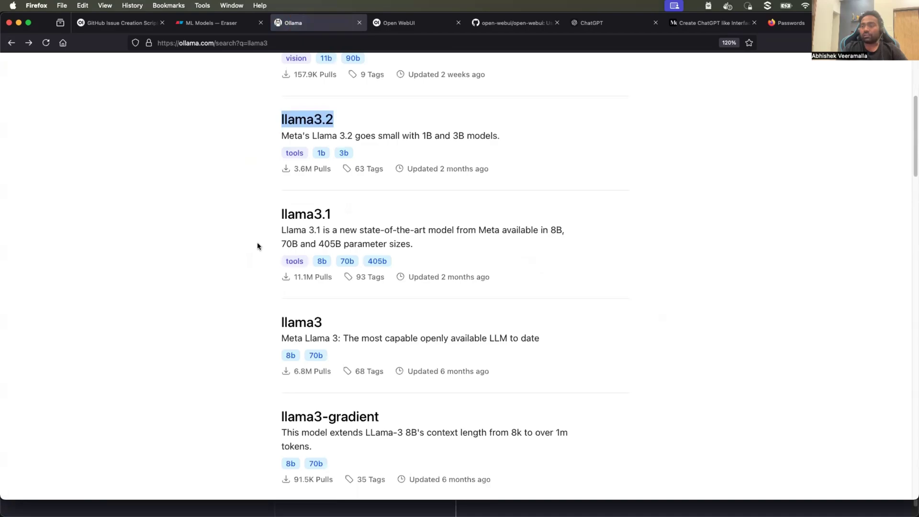
pyautogui.moveTo(277, 216); pyautogui.dragTo(356, 214)
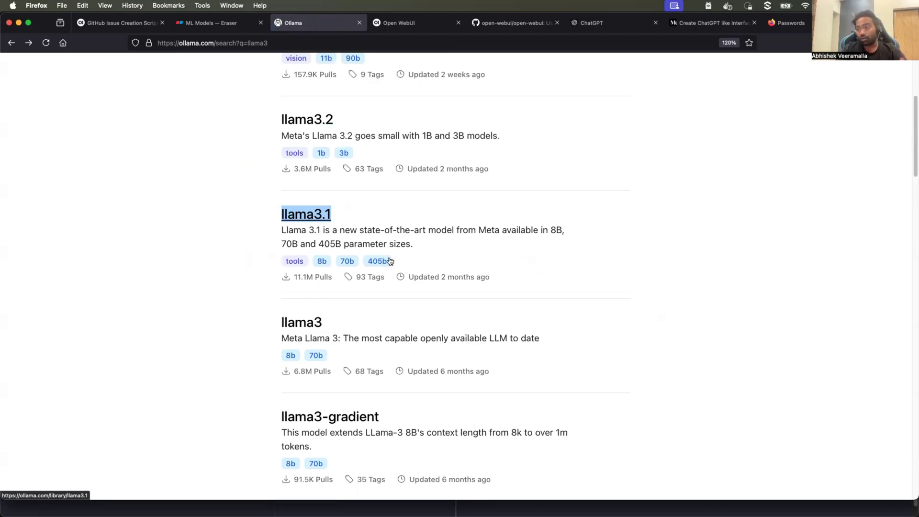
# - Run 'ollama run llama3.1:8b' in Terminal, pasting llama3.1 copied from the Ollama page
pyautogui.press('super+Tab')
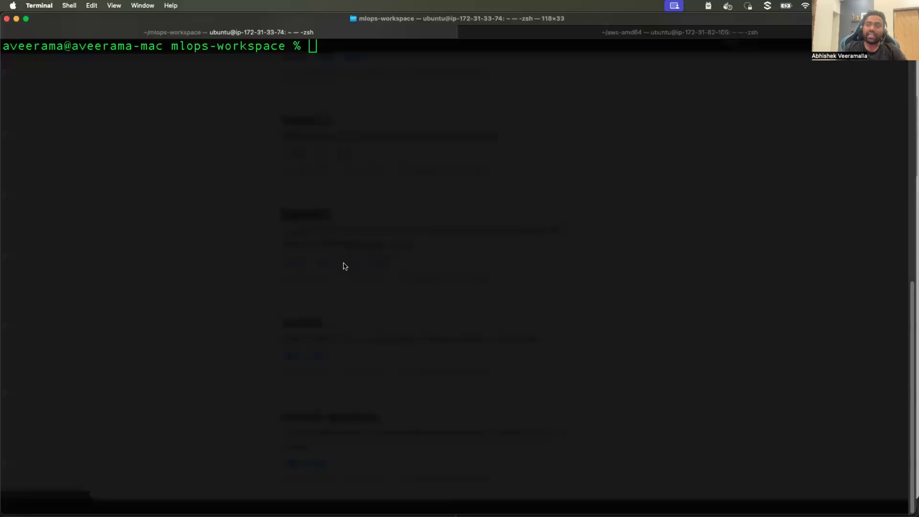
pyautogui.write('olla')
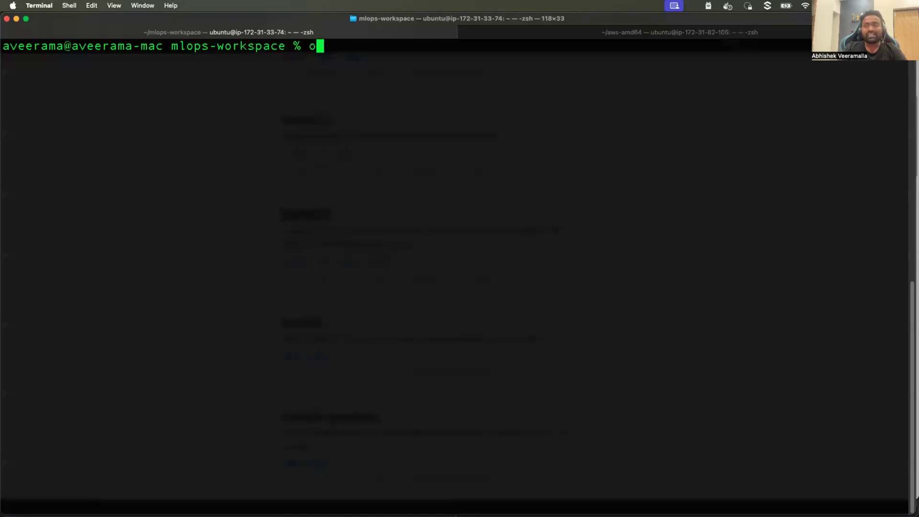
pyautogui.write('ma')
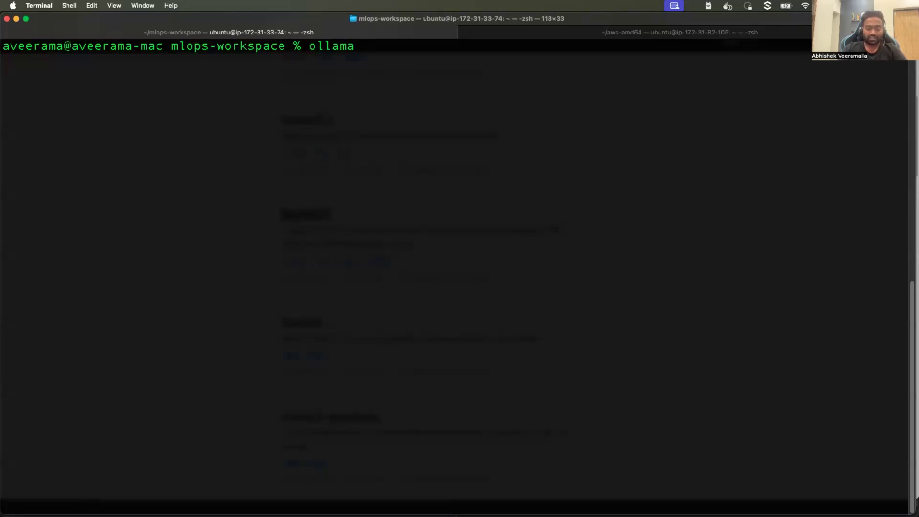
pyautogui.write(' run')
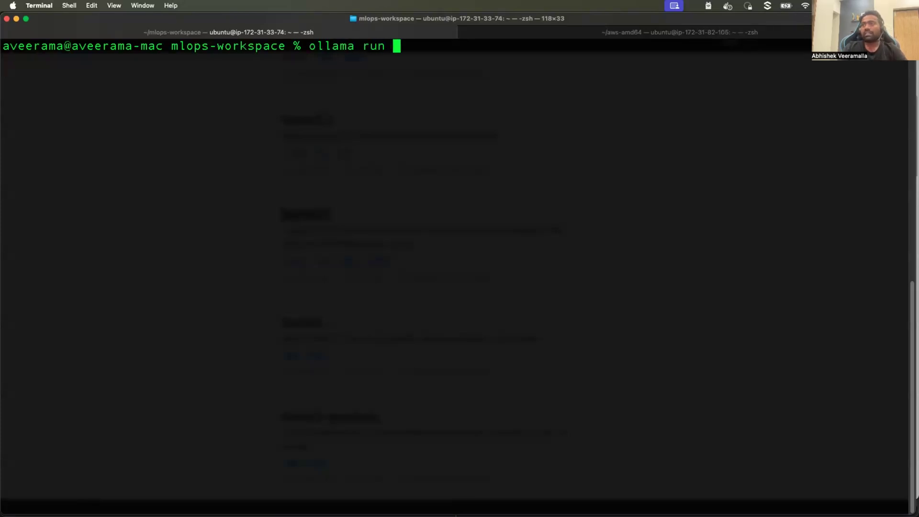
pyautogui.press('super+Tab')
pyautogui.press('super+c')
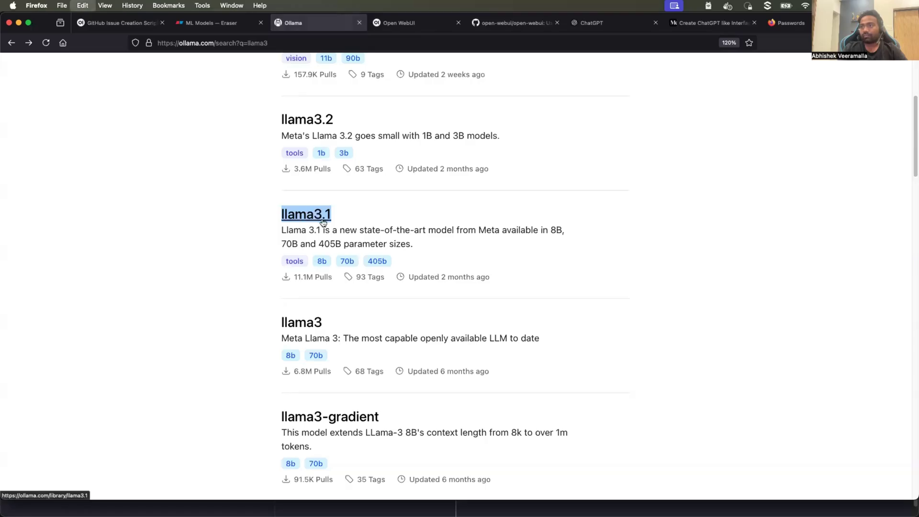
pyautogui.press('super+Tab')
pyautogui.press('super+v')
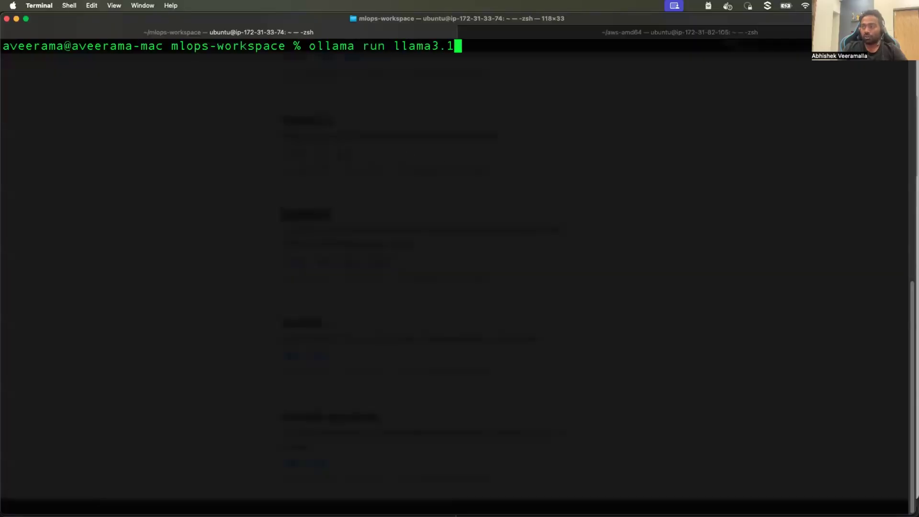
pyautogui.press('super+Tab')
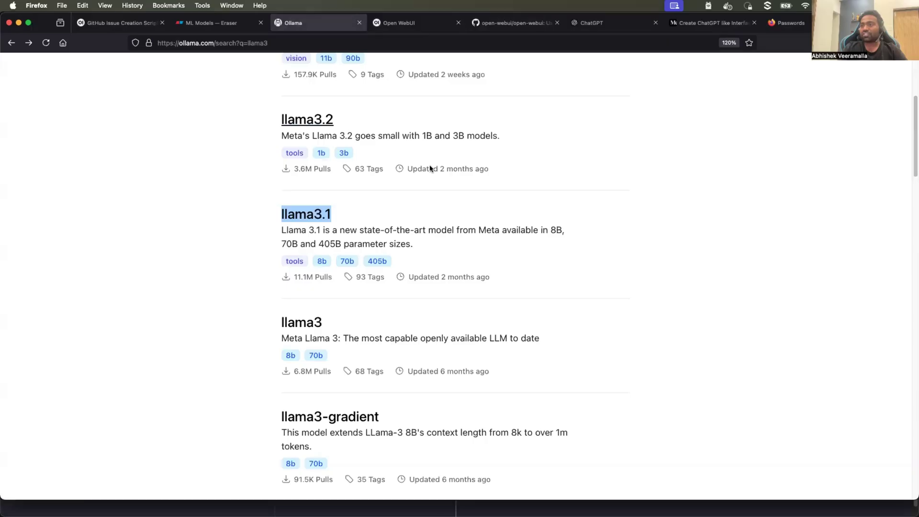
pyautogui.press('super+Tab')
pyautogui.write('8b')
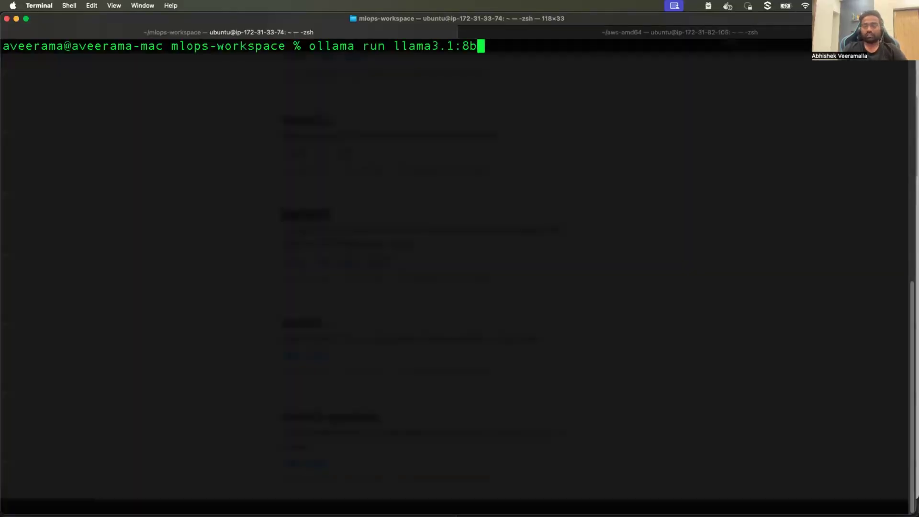
pyautogui.press('Return')
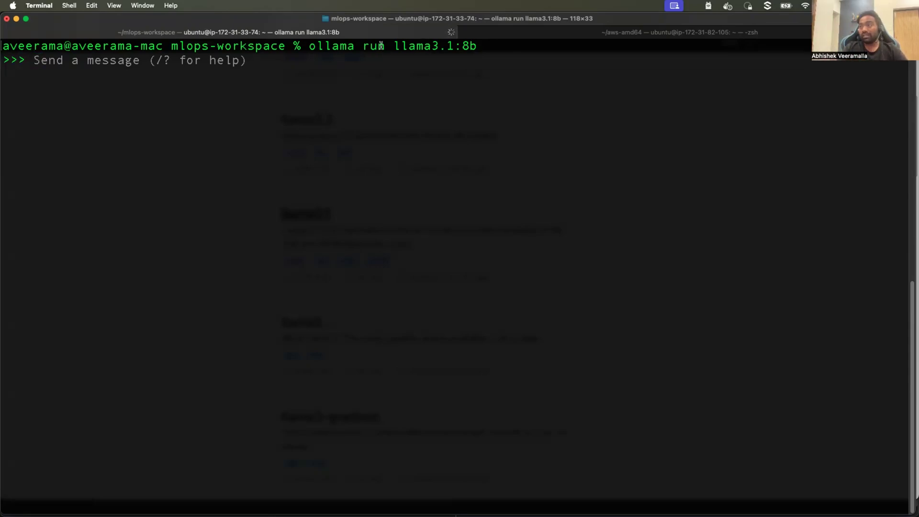
# - Begin the llama3.1:8b prompt with 'write a shell script to c'
pyautogui.press('super+Tab')
pyautogui.press('super+Tab')
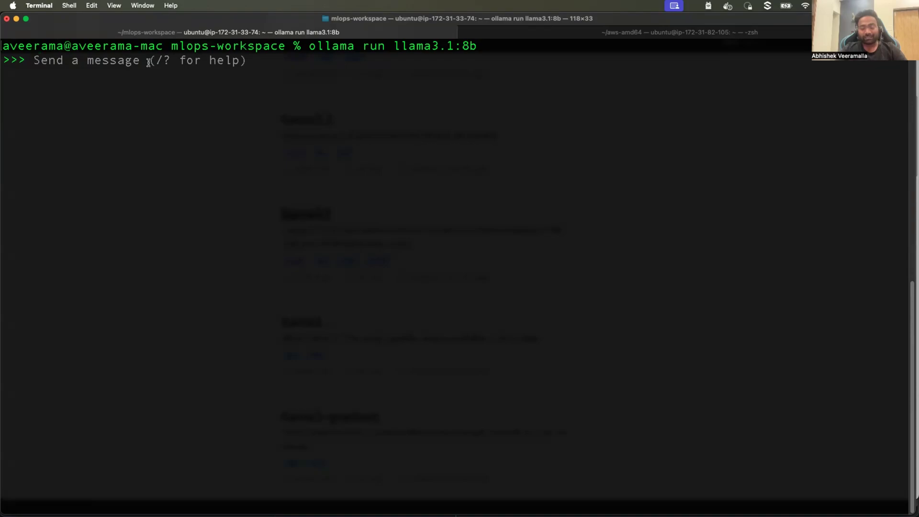
pyautogui.write('w')
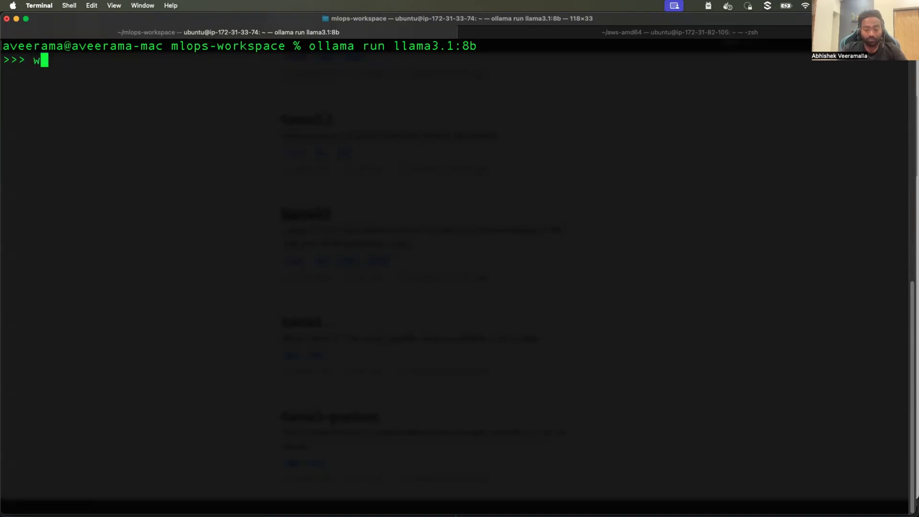
pyautogui.write('rite a shell script ')
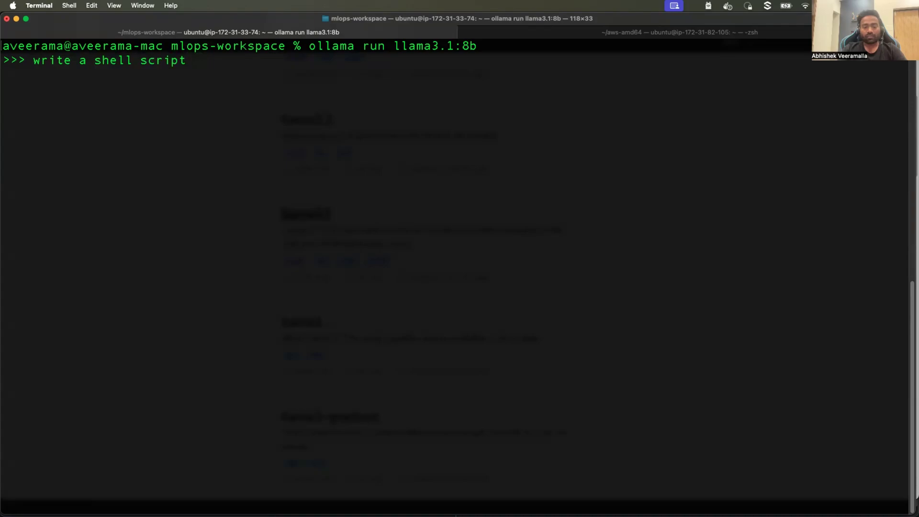
pyautogui.write('to ')
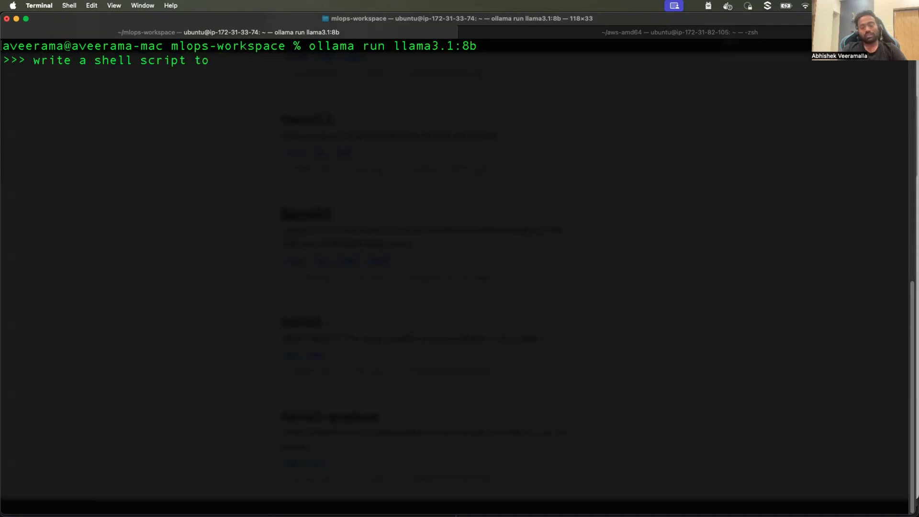
pyautogui.write('c')
# - Complete and send the request for a script creating a GitHub issue on kubernetes/kubernetes via the API
pyautogui.press('BackSpace')
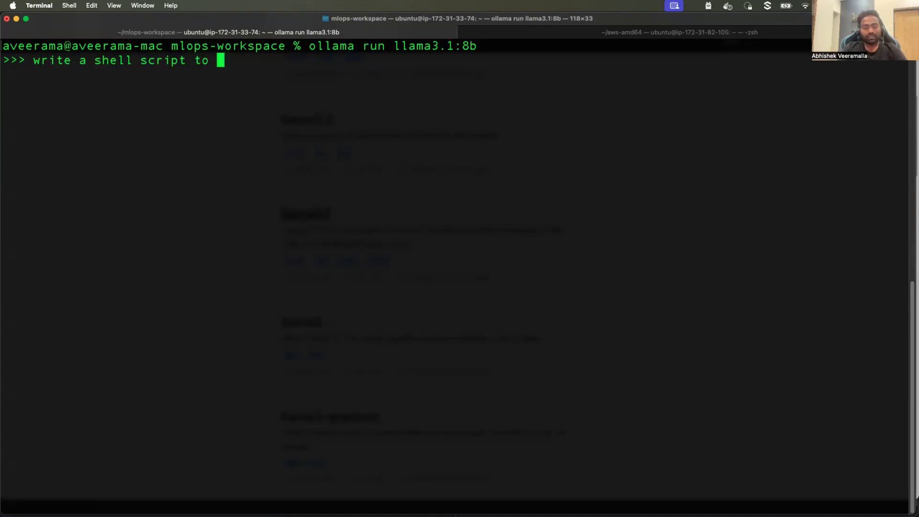
pyautogui.write('create a git')
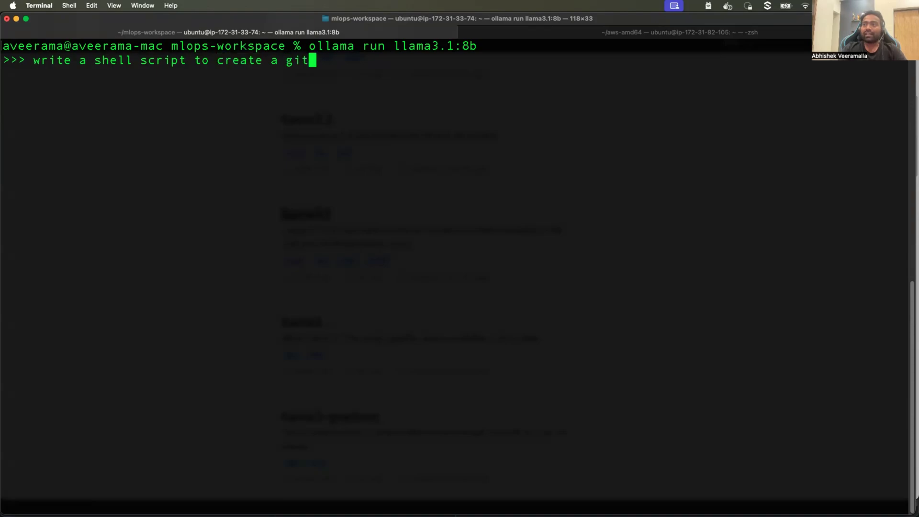
pyautogui.write('hub issue on ')
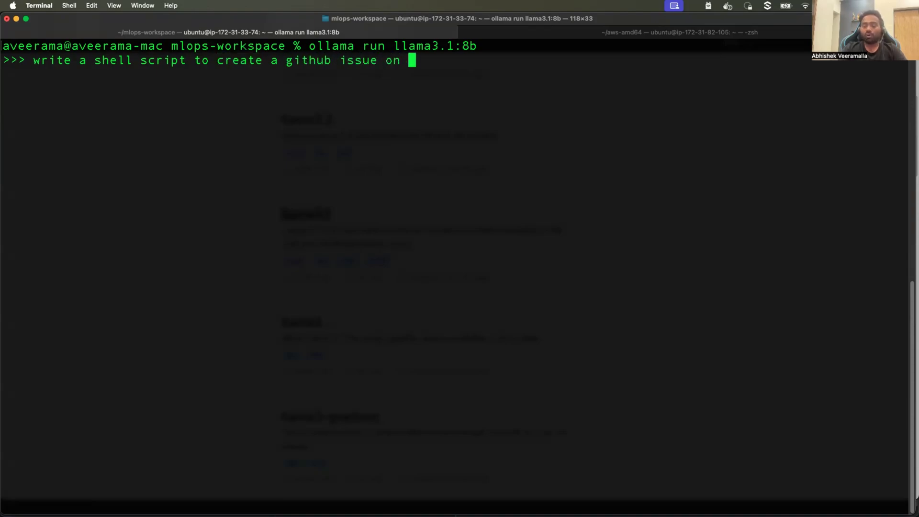
pyautogui.write('kubernetes/ku')
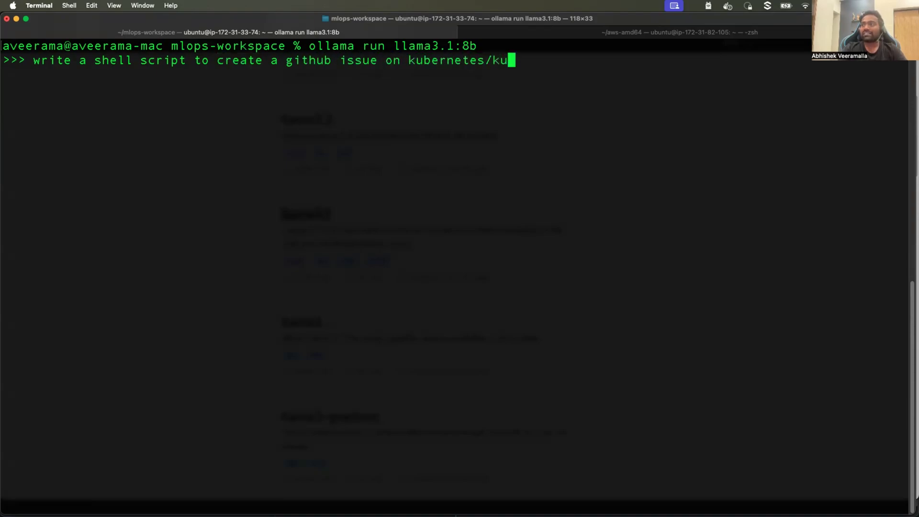
pyautogui.write('bernetes repo ')
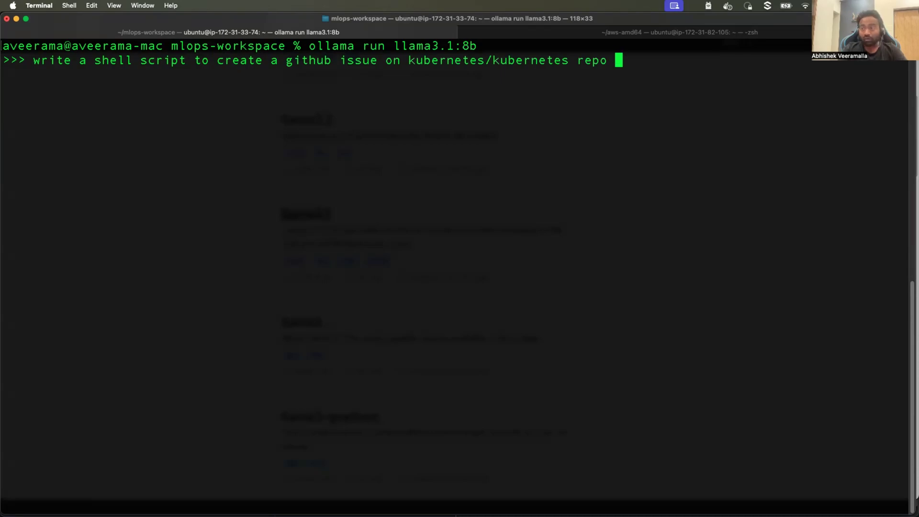
pyautogui.write('using api')
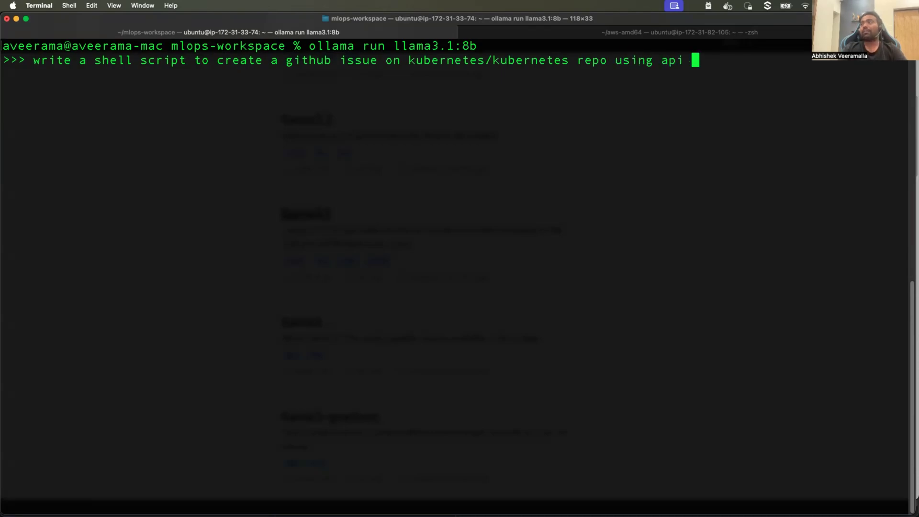
pyautogui.press('Return')
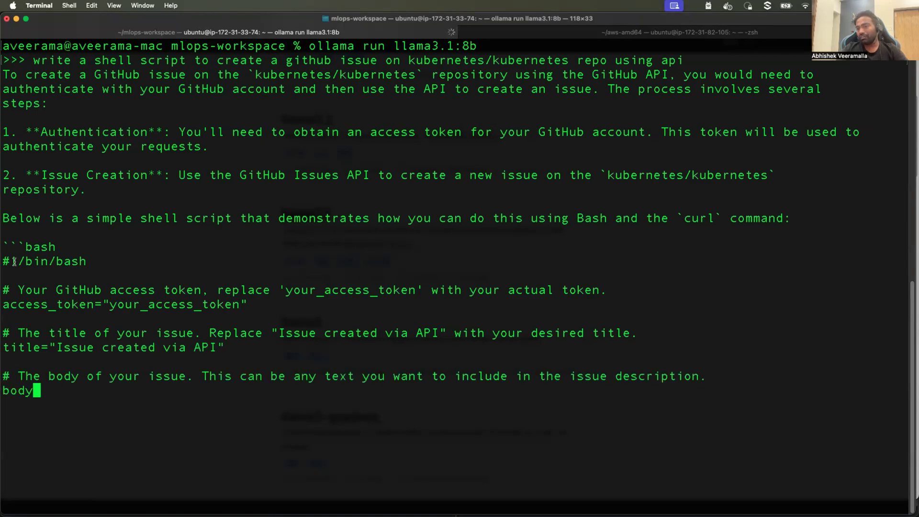
# - Select and scroll through the generated curl-based bash script, then try to leave the chat
pyautogui.moveTo(4, 245); pyautogui.dragTo(171, 433)
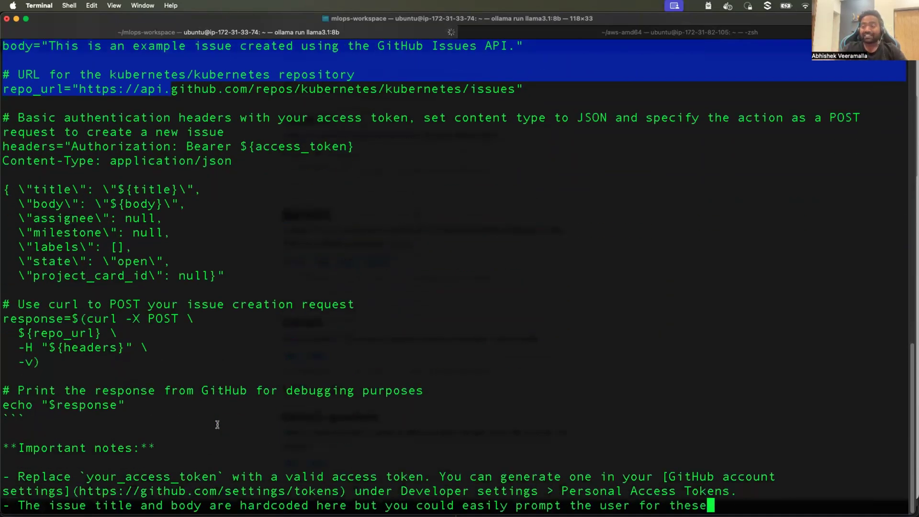
pyautogui.scroll(20, 218, 425)
pyautogui.scroll(-20, 276, 289)
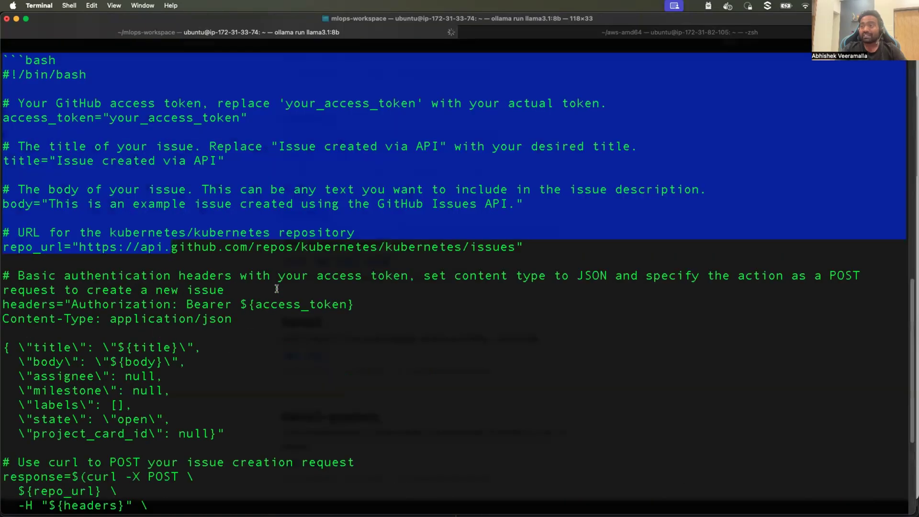
pyautogui.scroll(5, 276, 289)
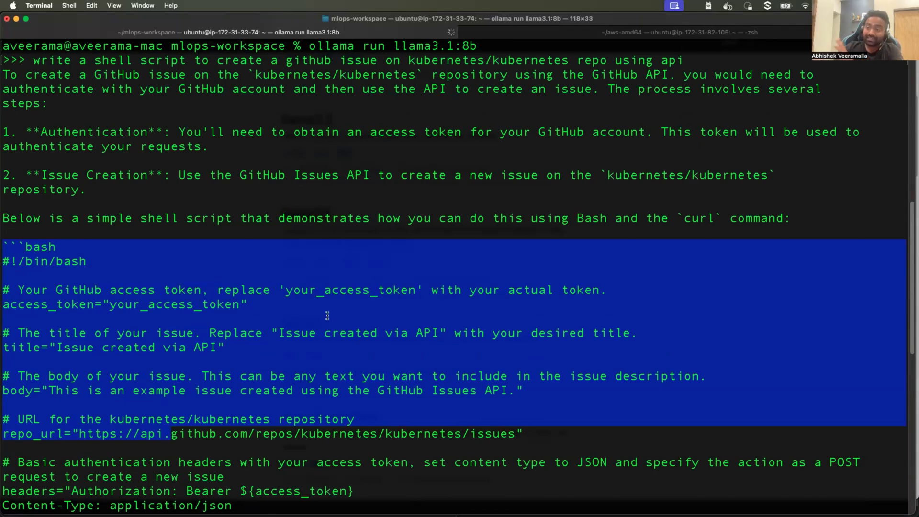
pyautogui.scroll(-10, 327, 315)
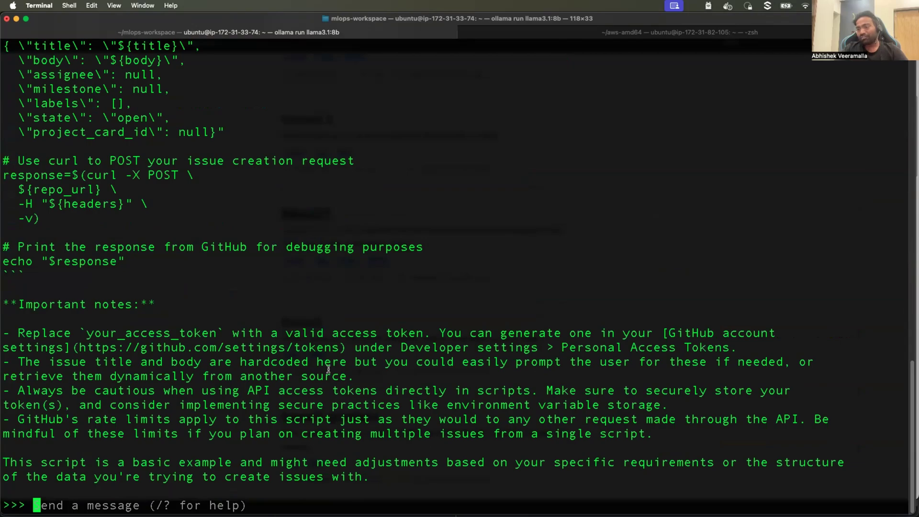
pyautogui.scroll(12, 270, 317)
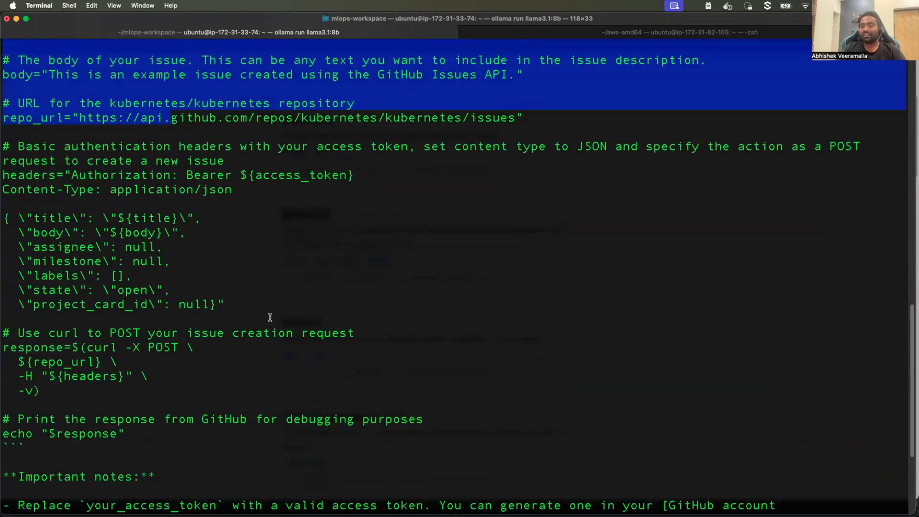
pyautogui.scroll(-12, 270, 317)
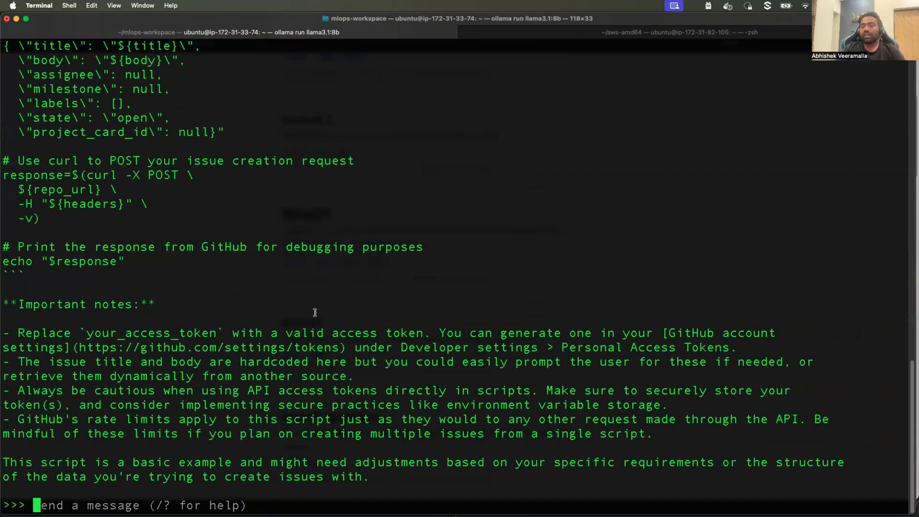
pyautogui.hotkey('ctrl', 'c')
pyautogui.hotkey('ctrl', 'c')
# - Exit the model chat, clear the screen, and list installed models with 'ollama list'
pyautogui.hotkey('ctrl', 'd')
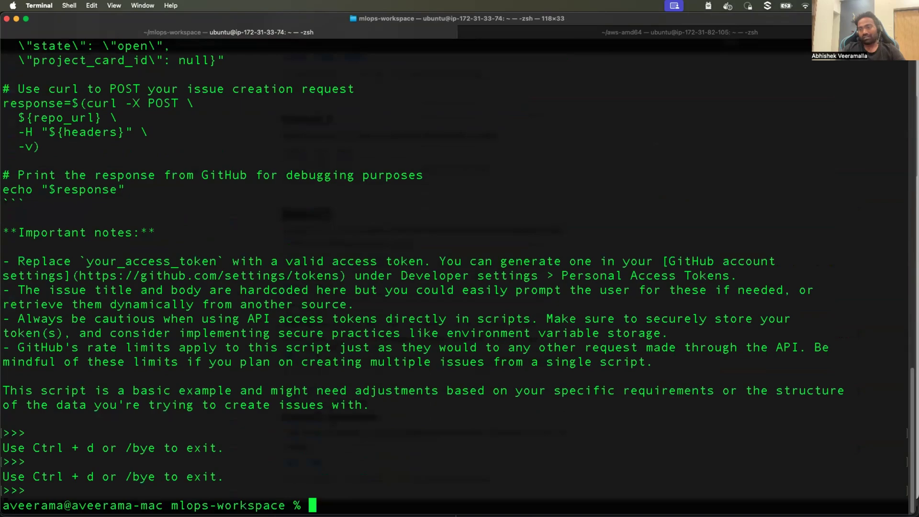
pyautogui.write('clear')
pyautogui.press('Return')
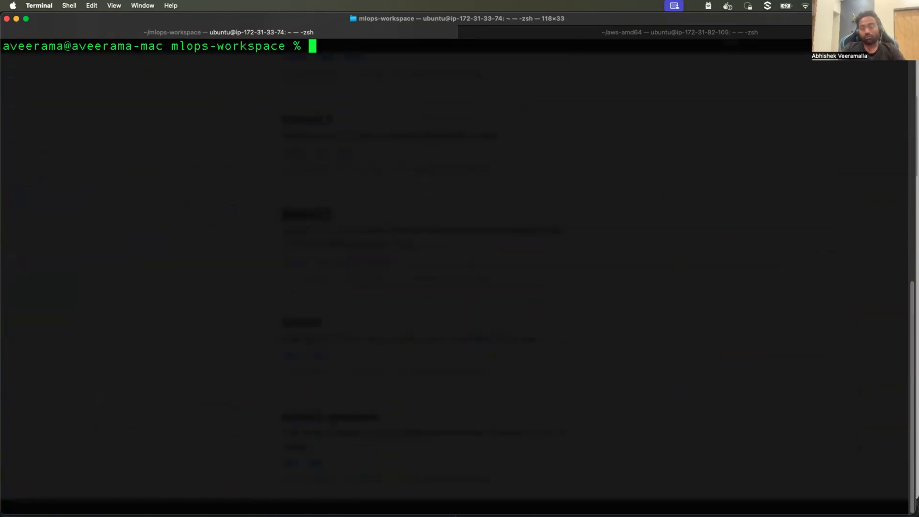
pyautogui.write('oll')
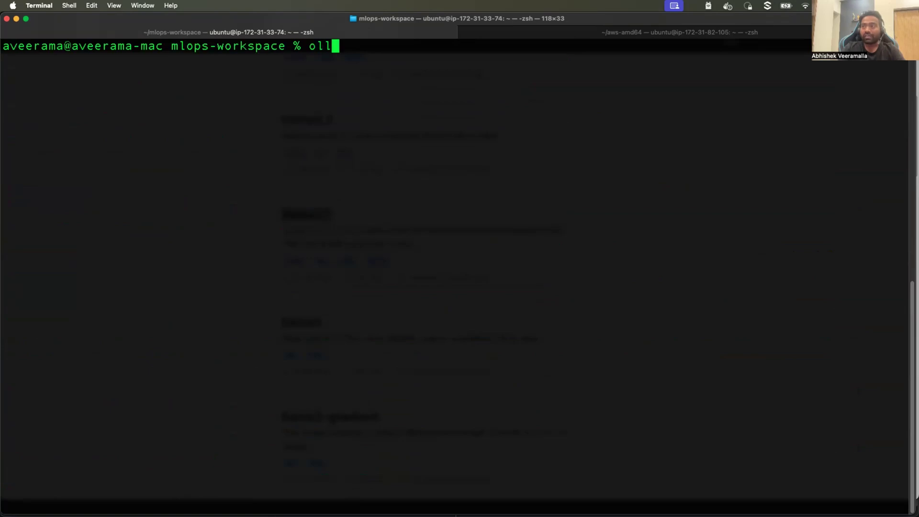
pyautogui.write('ama ')
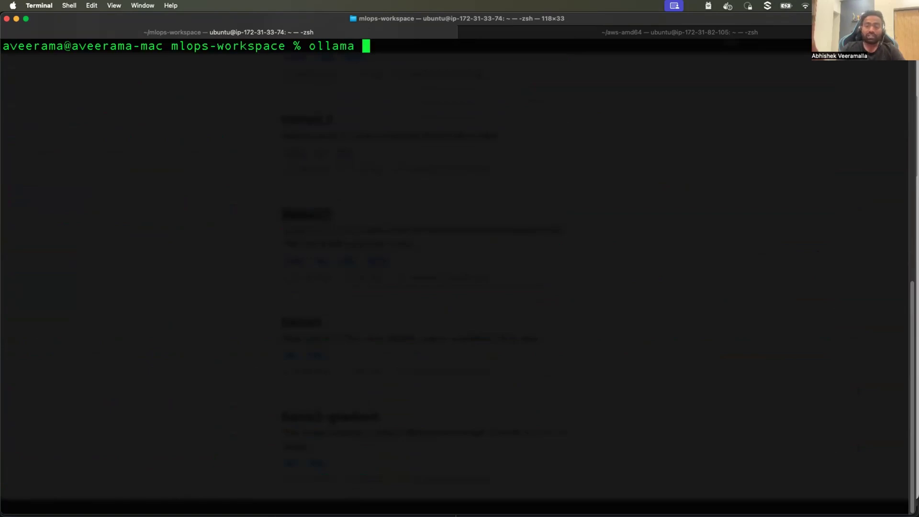
pyautogui.write('l')
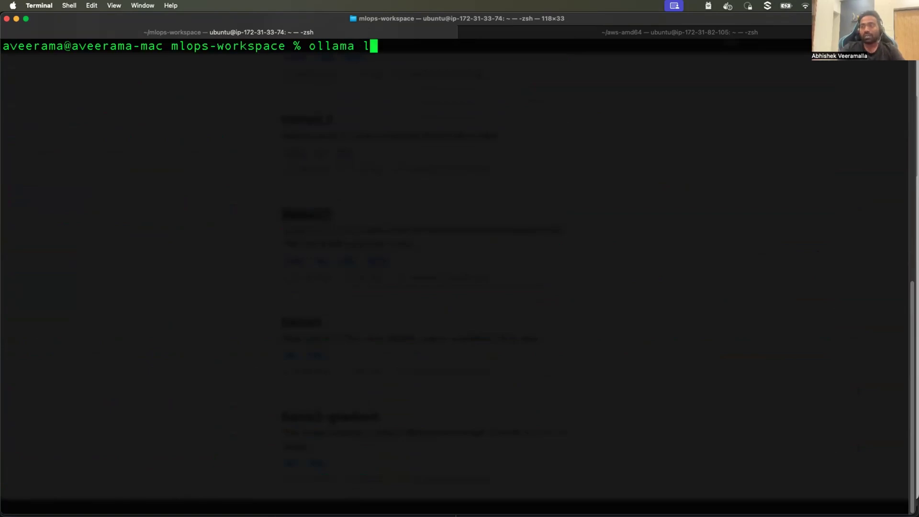
pyautogui.write('ist')
pyautogui.press('Return')
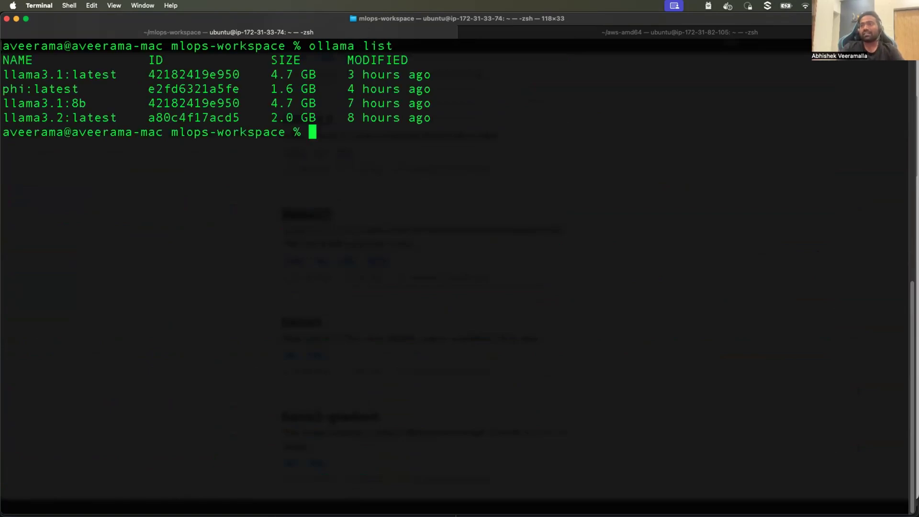
# - Highlight the llama3.1:8b entry and models table, then return to the GitHub Issue Creation Script chat
pyautogui.doubleClick(38, 88)
pyautogui.moveTo(11, 117); pyautogui.dragTo(71, 104)
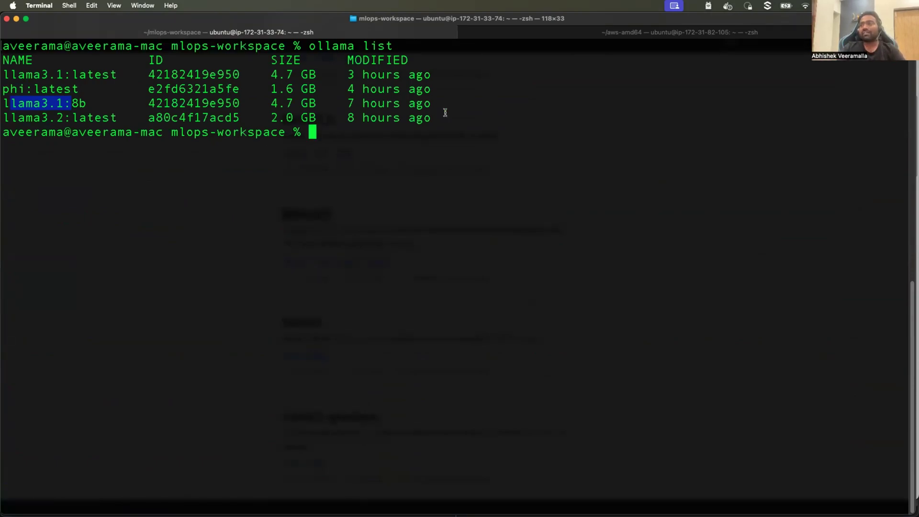
pyautogui.moveTo(445, 112); pyautogui.dragTo(73, 58)
pyautogui.click(218, 152)
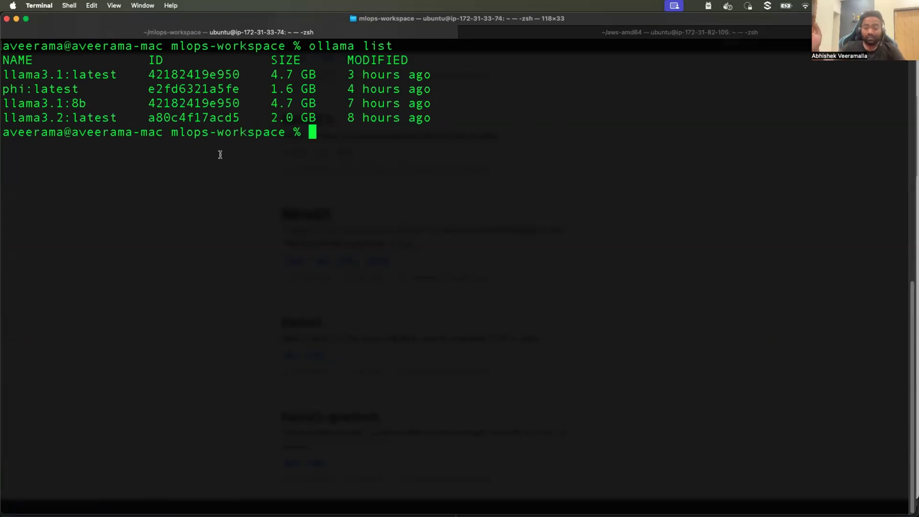
pyautogui.press('super+Tab')
pyautogui.click(138, 22)
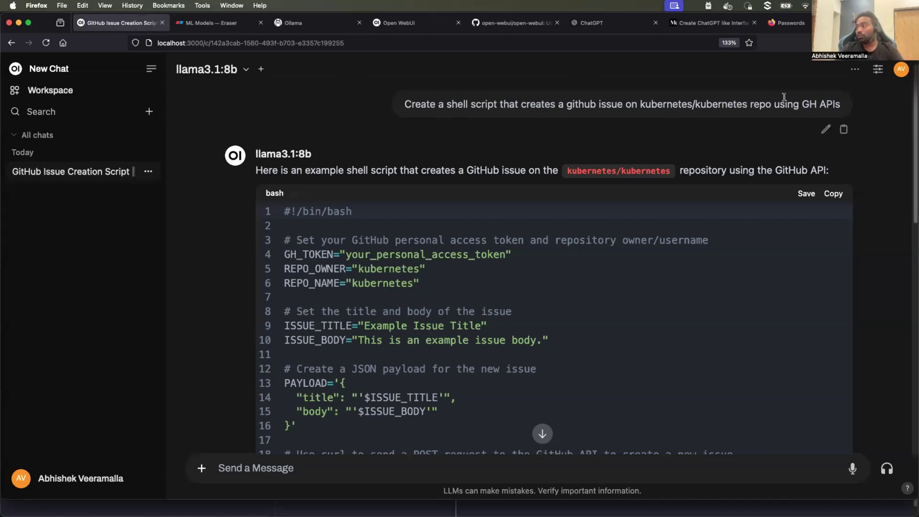
# - Compare the browser chat's script with Terminal, ending on the four-model ollama list
pyautogui.click(901, 67)
pyautogui.press('Escape')
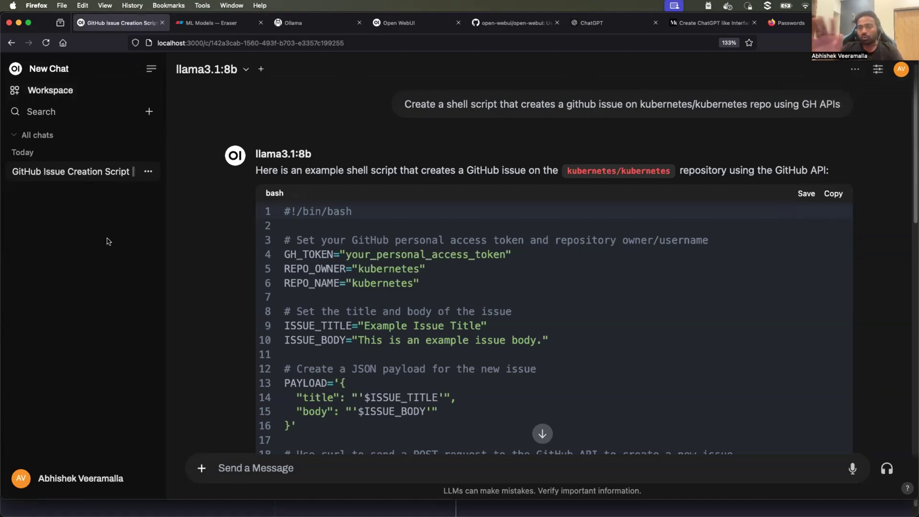
pyautogui.press('super+Tab')
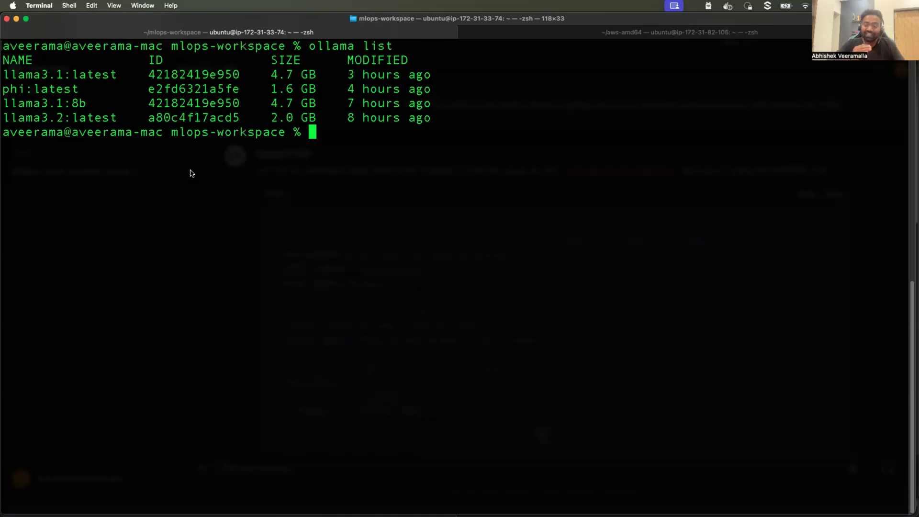
pyautogui.press('super+Tab')
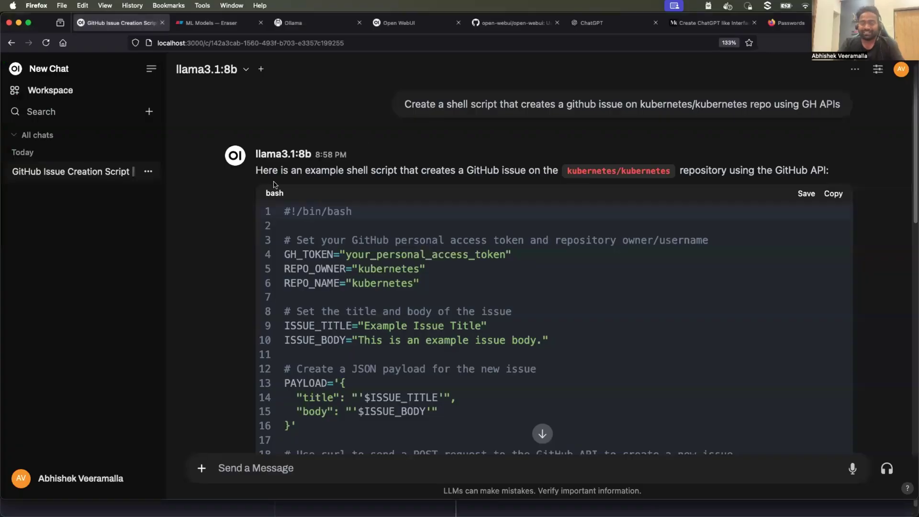
pyautogui.press('super+Tab')
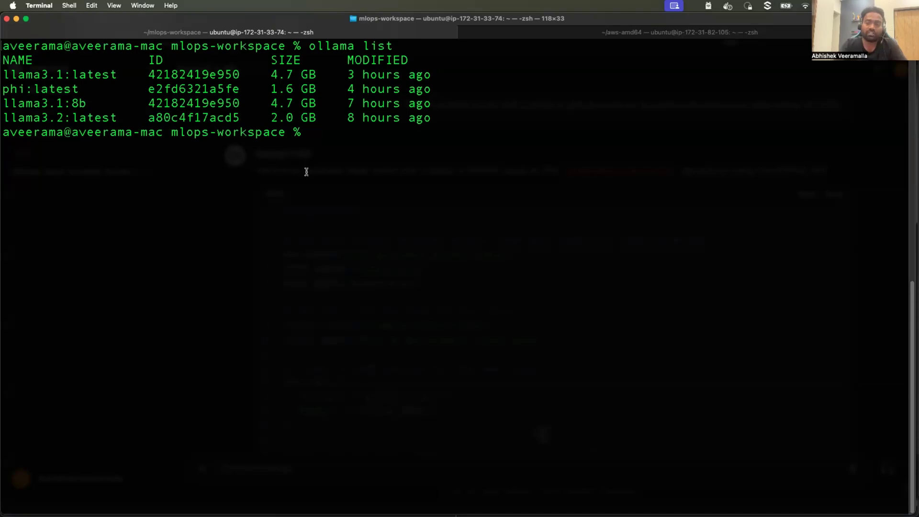
# - Clear the Terminal screen and bring back the Open WebUI GitHub-issue script chat
pyautogui.write('clear')
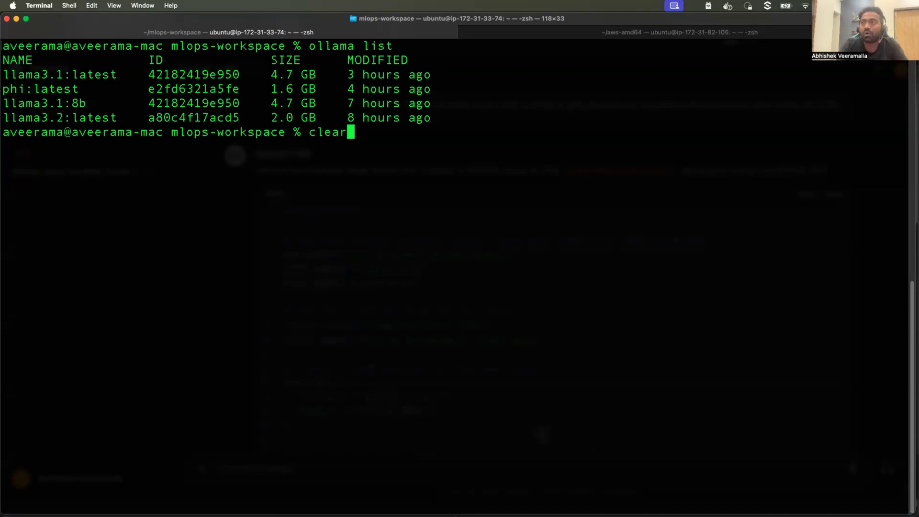
pyautogui.press('Return')
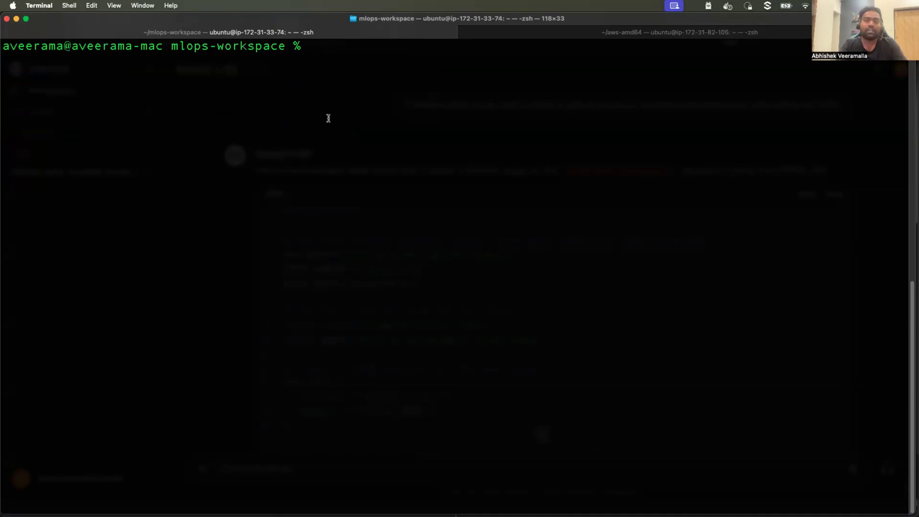
pyautogui.press('super+Tab')
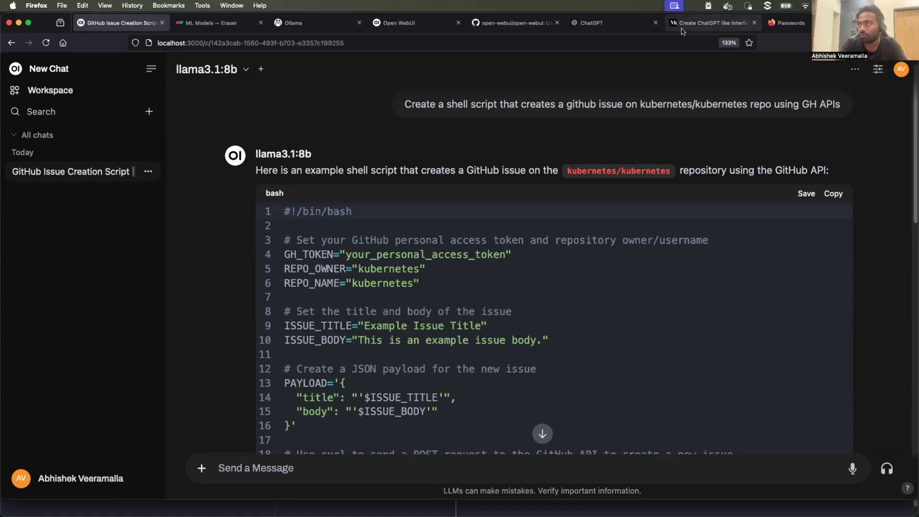
# - Review the Medium article's Steps 1–3 and GPU/CPU docker run commands, then show openwebui.com
pyautogui.click(710, 24)
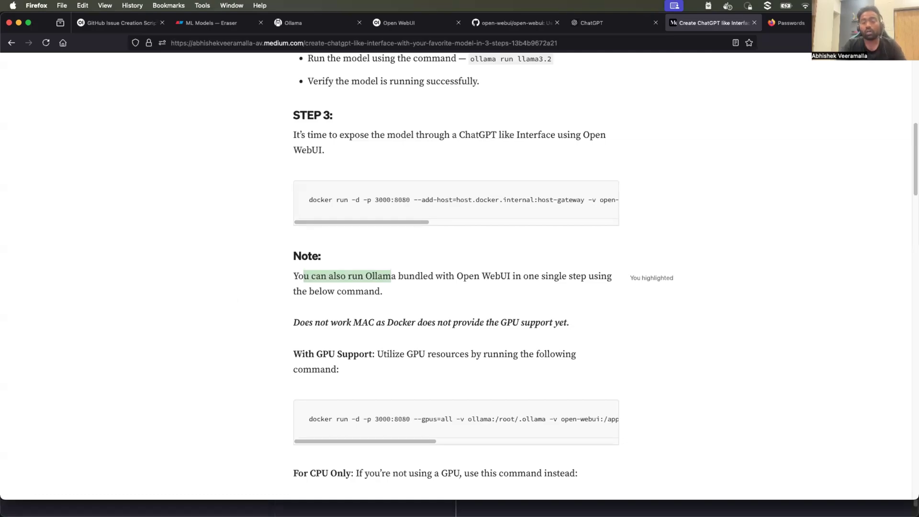
pyautogui.scroll(8, 389, 411)
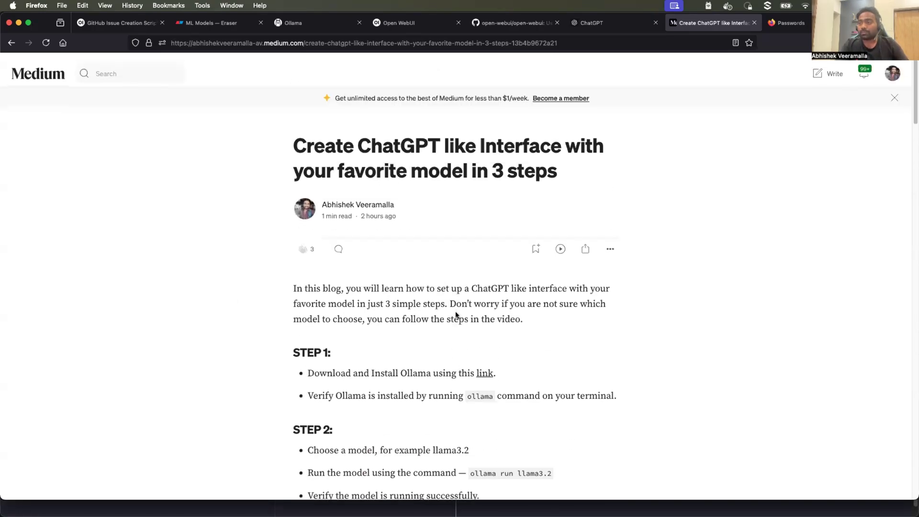
pyautogui.scroll(-8, 456, 312)
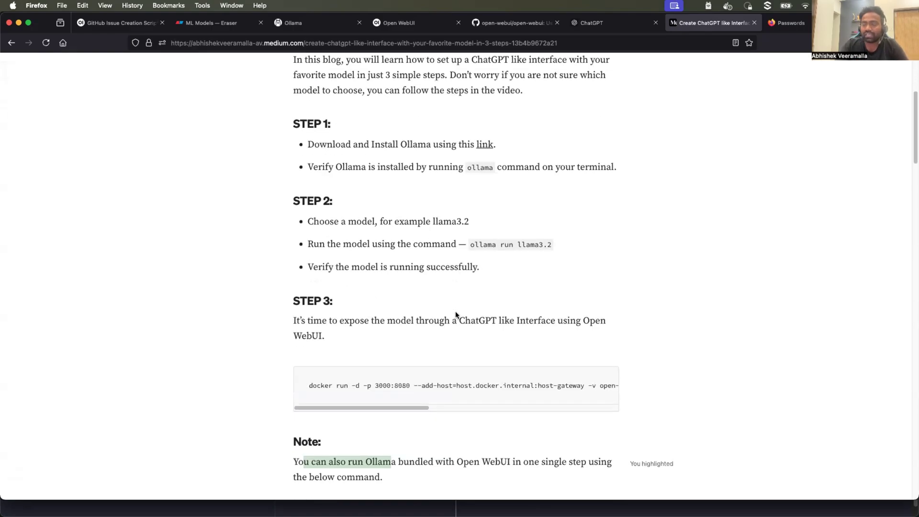
pyautogui.scroll(-7, 456, 315)
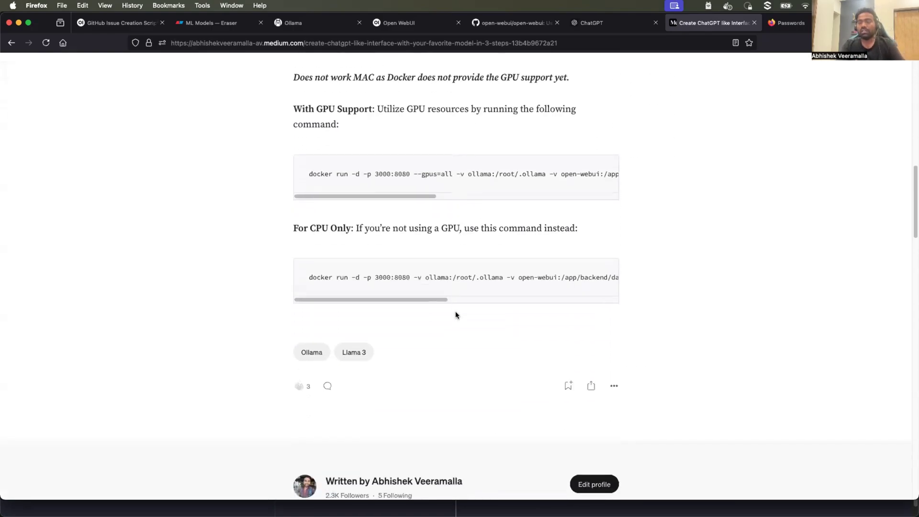
pyautogui.scroll(3, 455, 315)
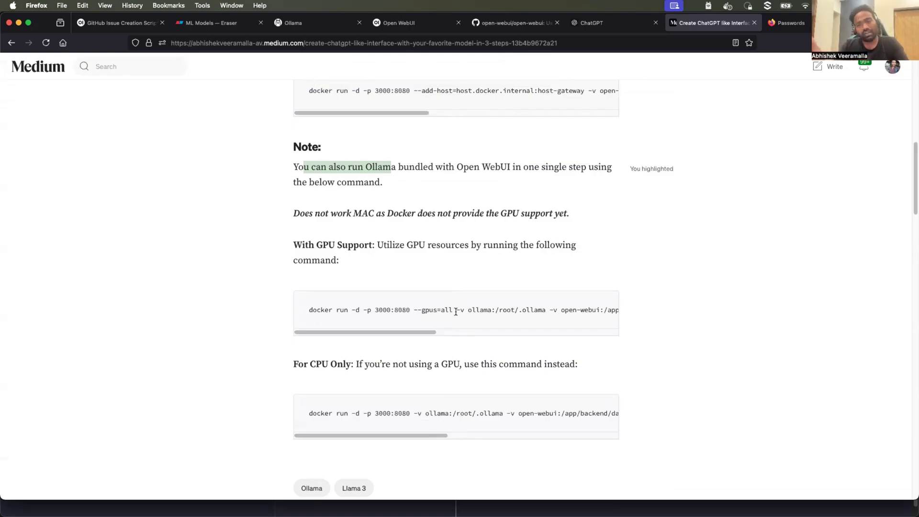
pyautogui.scroll(2, 568, 216)
pyautogui.scroll(10, 569, 215)
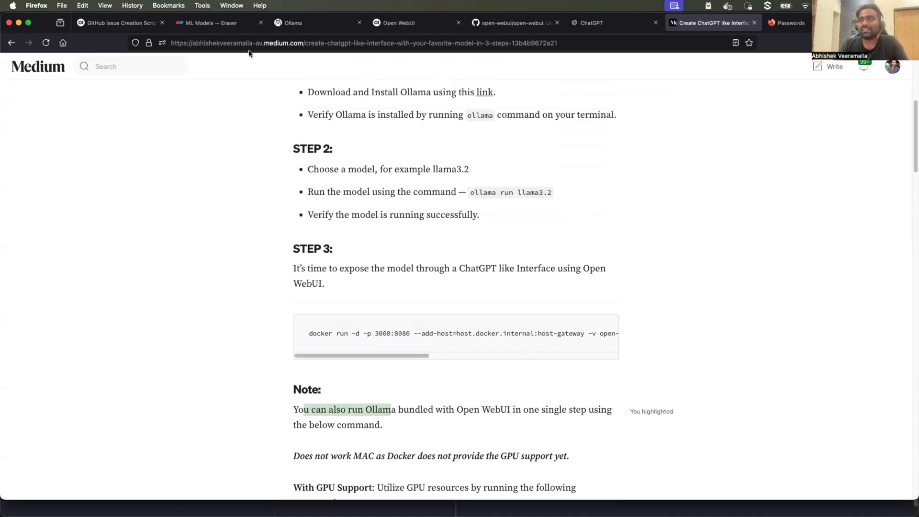
pyautogui.click(388, 24)
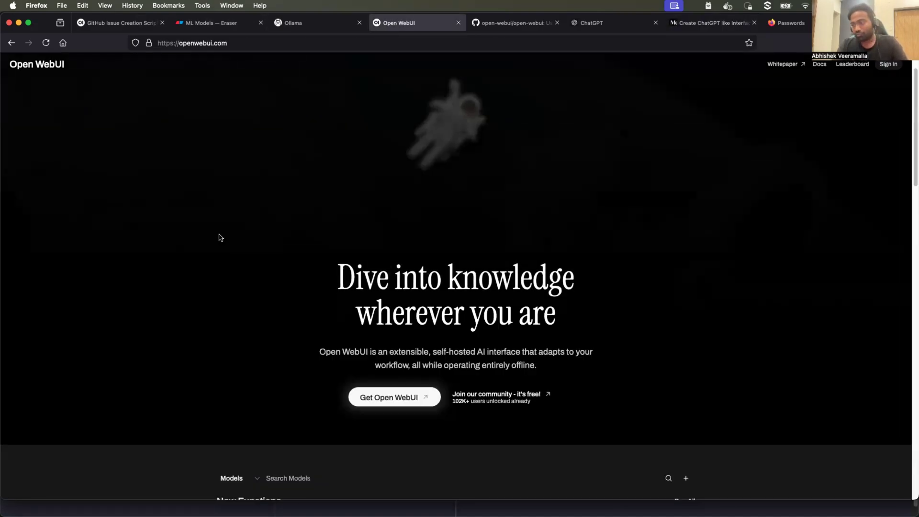
# - Scroll the openwebui.com homepage, then return to the GitHub Issue Creation Script chat
pyautogui.scroll(-3, 231, 258)
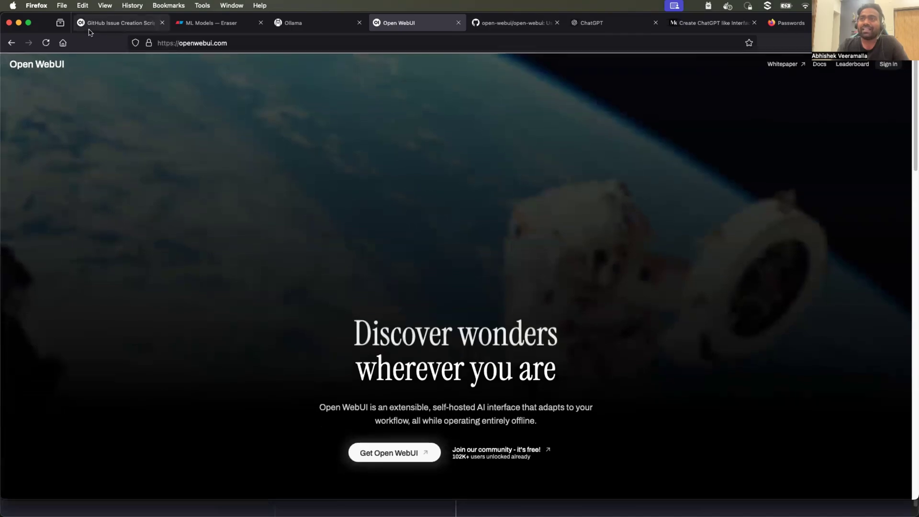
pyautogui.click(118, 23)
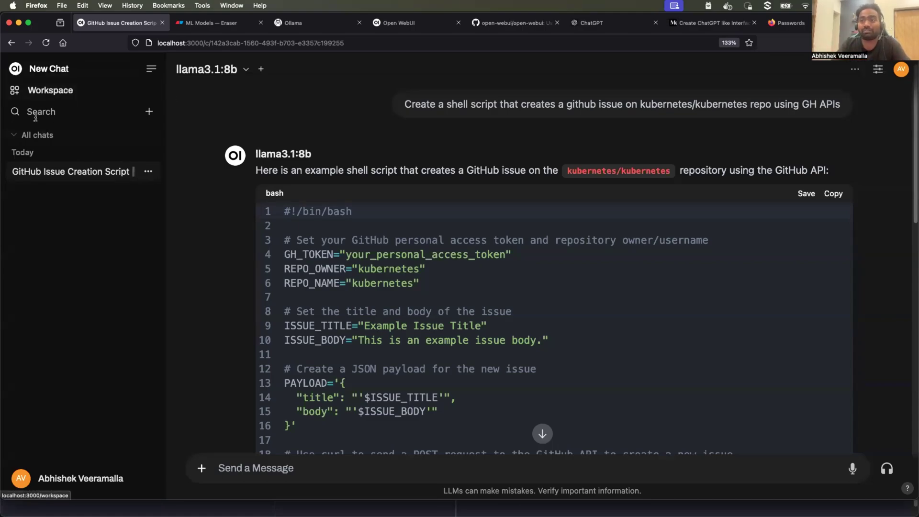
# - Open the Admin Panel from the avatar menu to view its single admin user
pyautogui.click(901, 70)
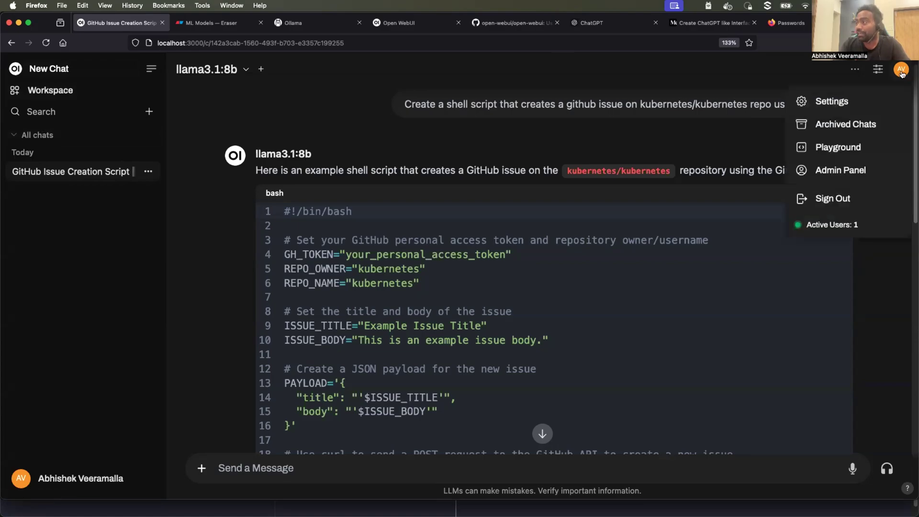
pyautogui.click(845, 177)
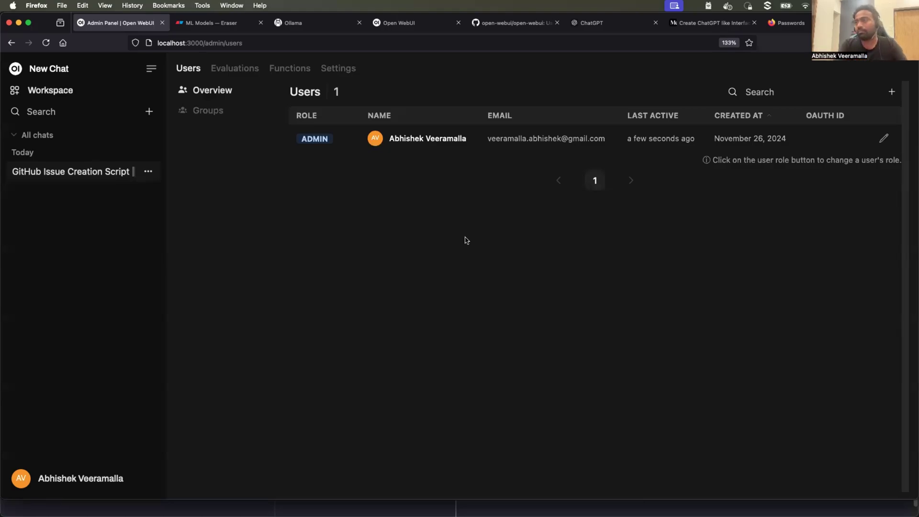
# - In the aws-amd64 session, recall the Open WebUI docker run command from history with 'docker'
pyautogui.press('super+Tab')
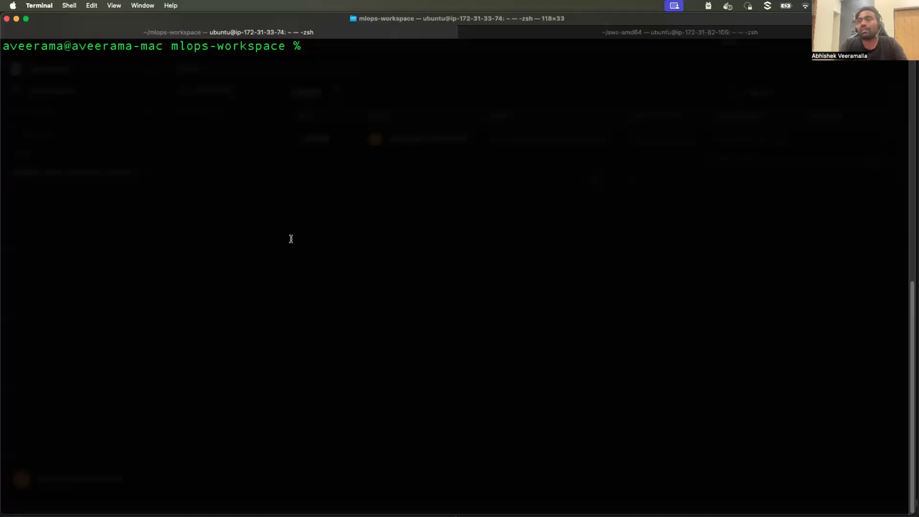
pyautogui.click(511, 36)
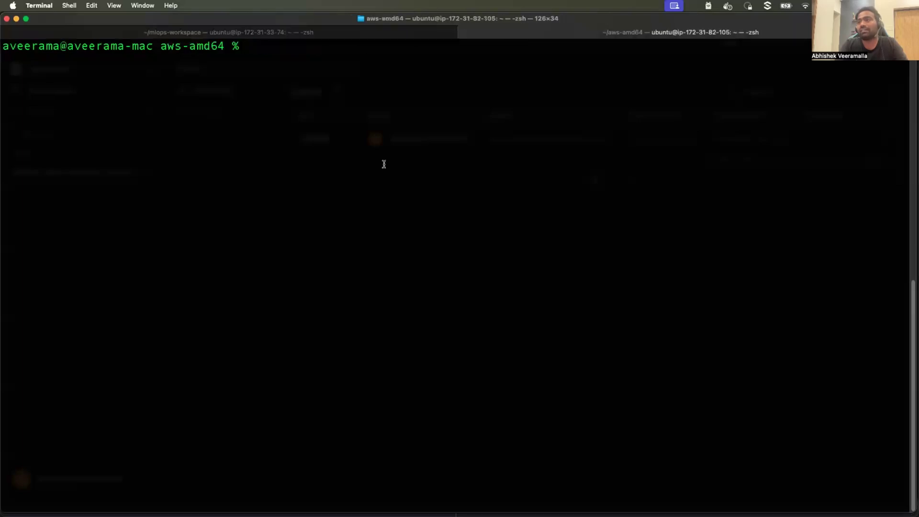
pyautogui.click(351, 34)
pyautogui.click(517, 35)
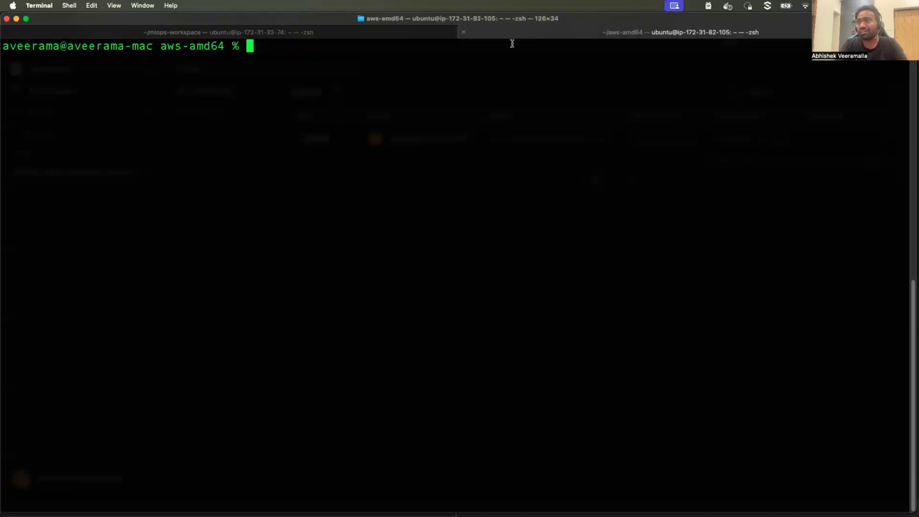
pyautogui.hotkey('ctrl', 'r')
pyautogui.write('docker')
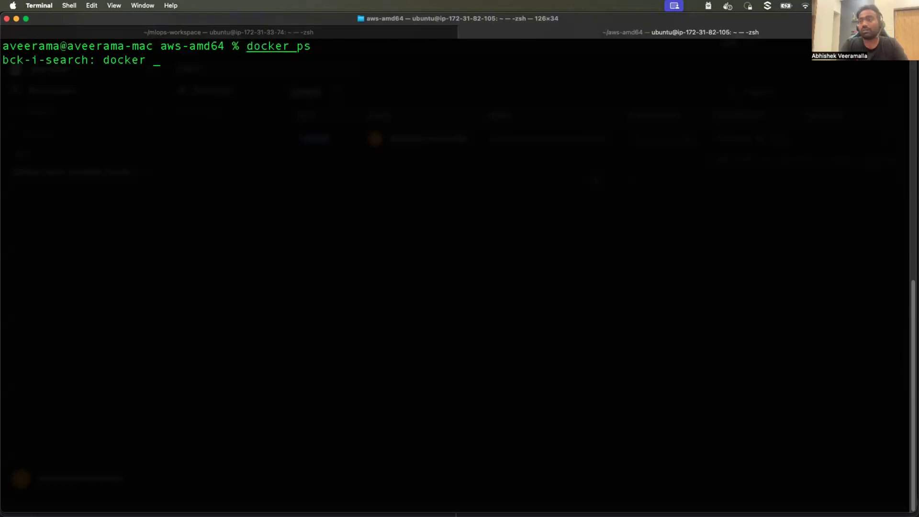
pyautogui.hotkey('ctrl', 'r')
pyautogui.hotkey('ctrl', 'r')
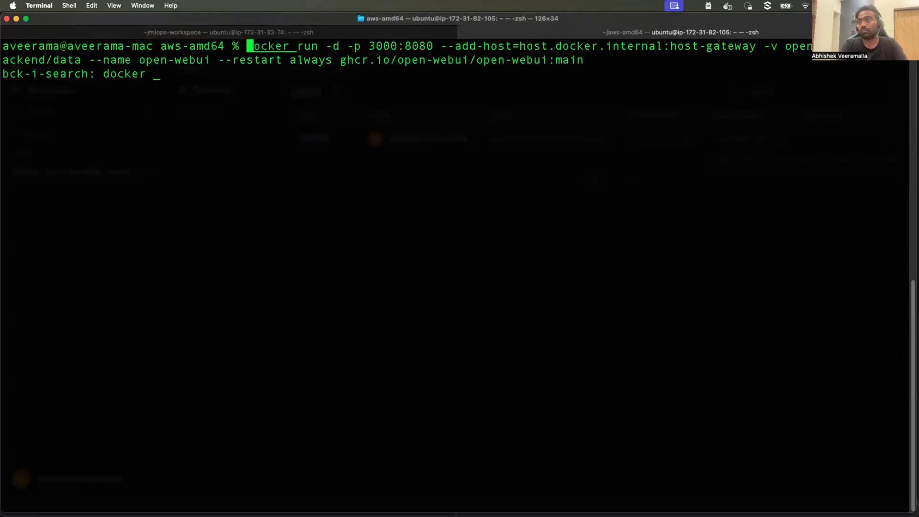
pyautogui.press('Right')
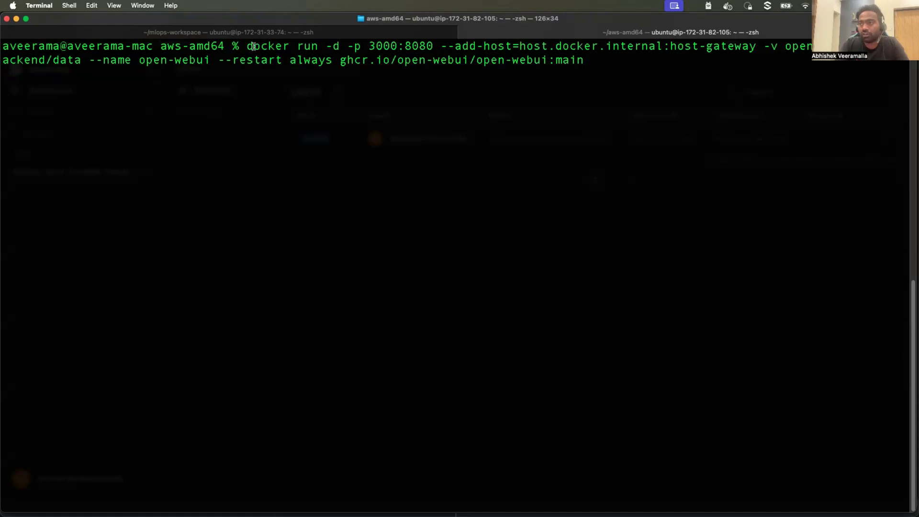
# - Highlight the -d, port 3000, add-host, volume, name and restart options, then run it, hitting a name conflict
pyautogui.doubleClick(330, 47)
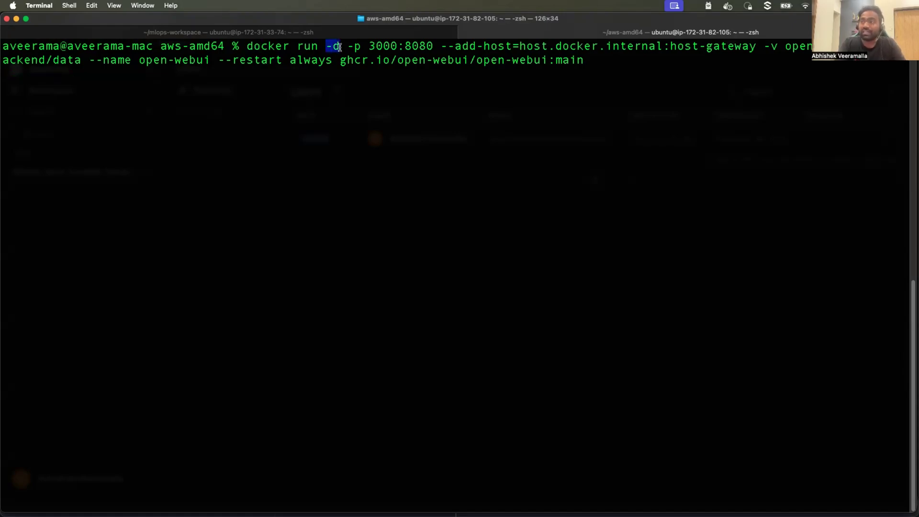
pyautogui.doubleClick(379, 46)
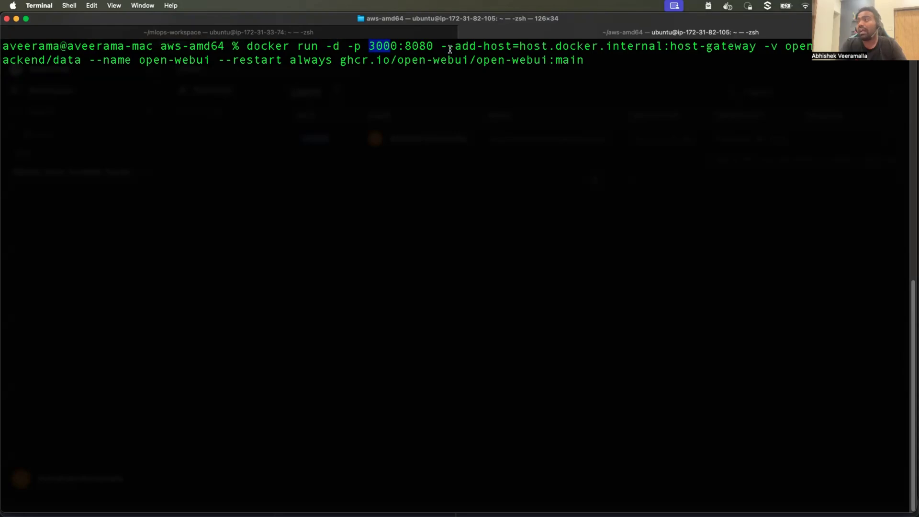
pyautogui.moveTo(449, 47); pyautogui.dragTo(721, 48)
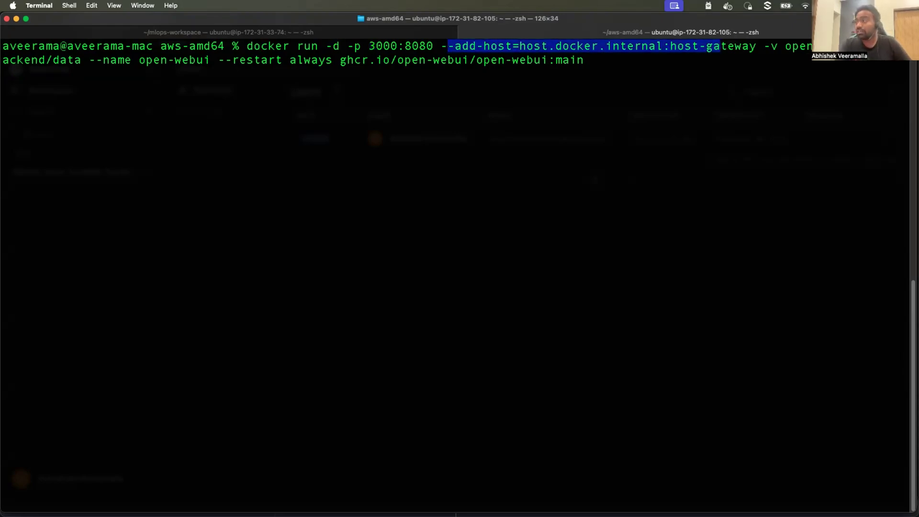
pyautogui.moveTo(785, 46); pyautogui.dragTo(584, 129)
pyautogui.scroll(-3, 585, 133)
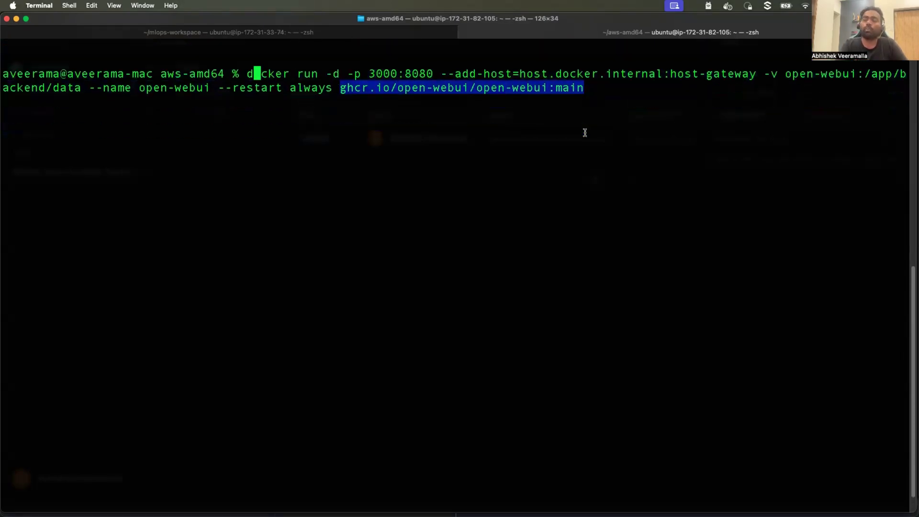
pyautogui.press('Return')
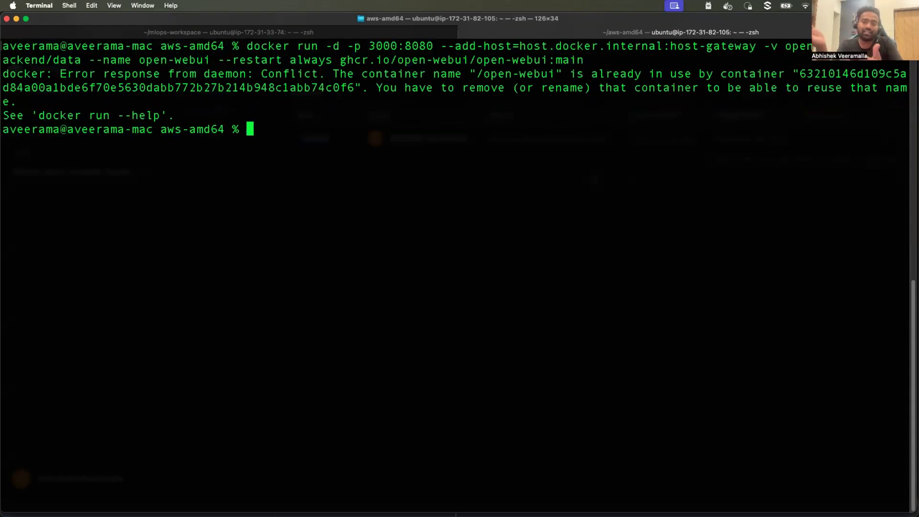
pyautogui.press('super+Tab')
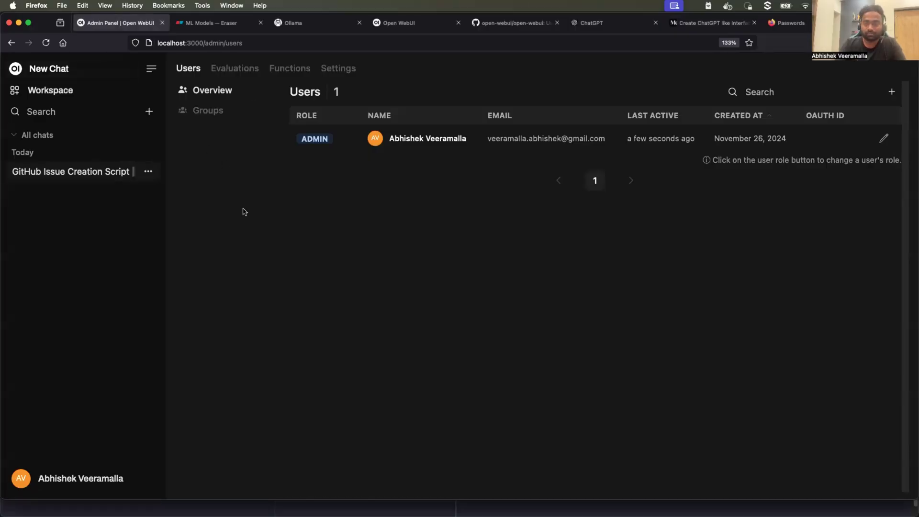
# - Start a new chat, then view Settings and the admin General settings with sign-ups disabled
pyautogui.click(54, 69)
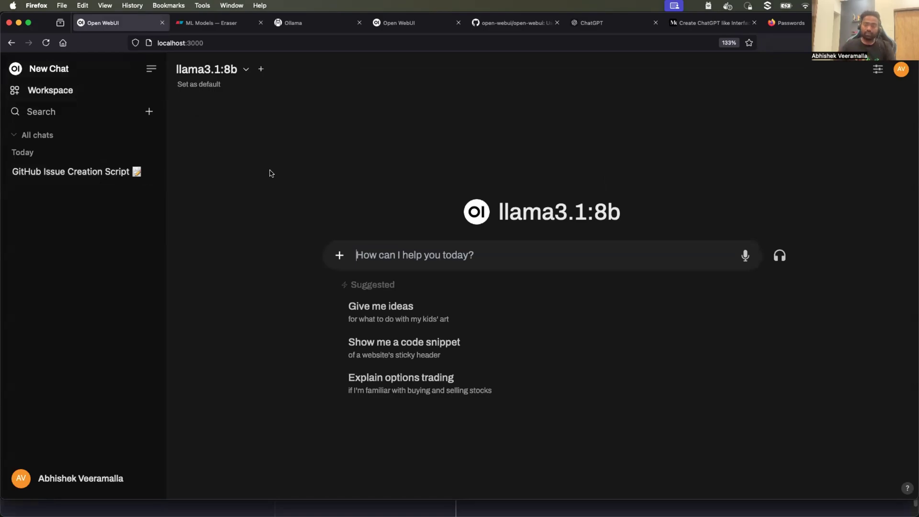
pyautogui.click(898, 71)
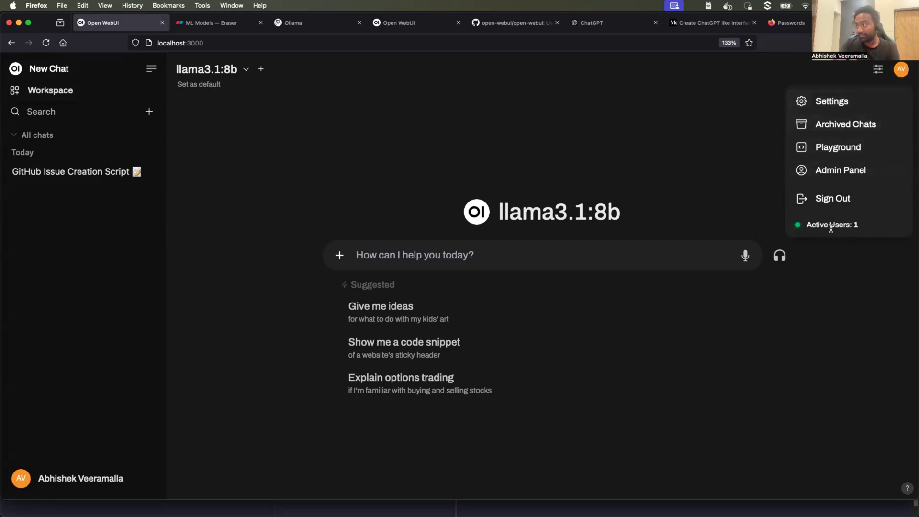
pyautogui.moveTo(813, 225); pyautogui.dragTo(848, 224)
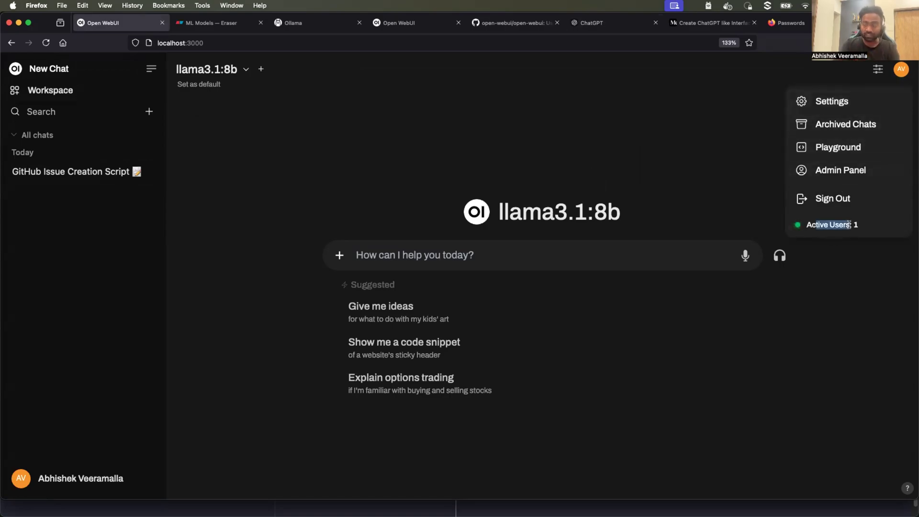
pyautogui.click(860, 100)
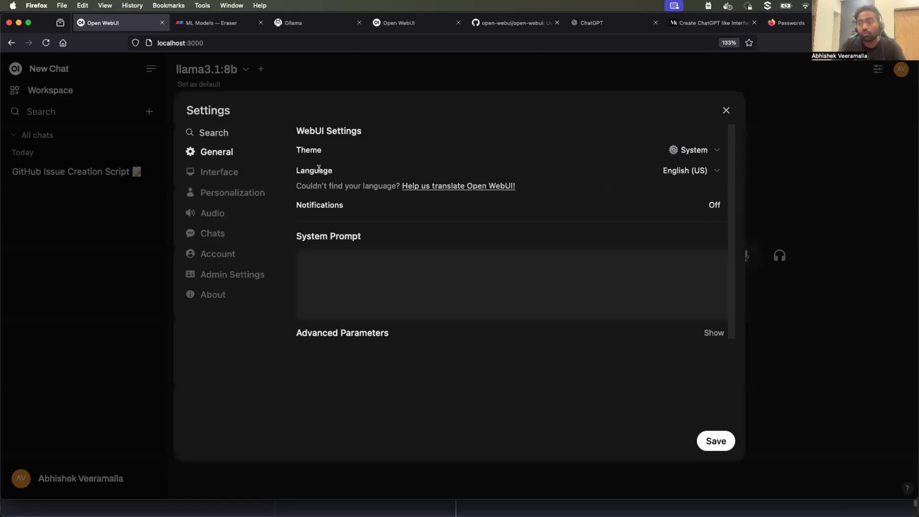
pyautogui.click(222, 272)
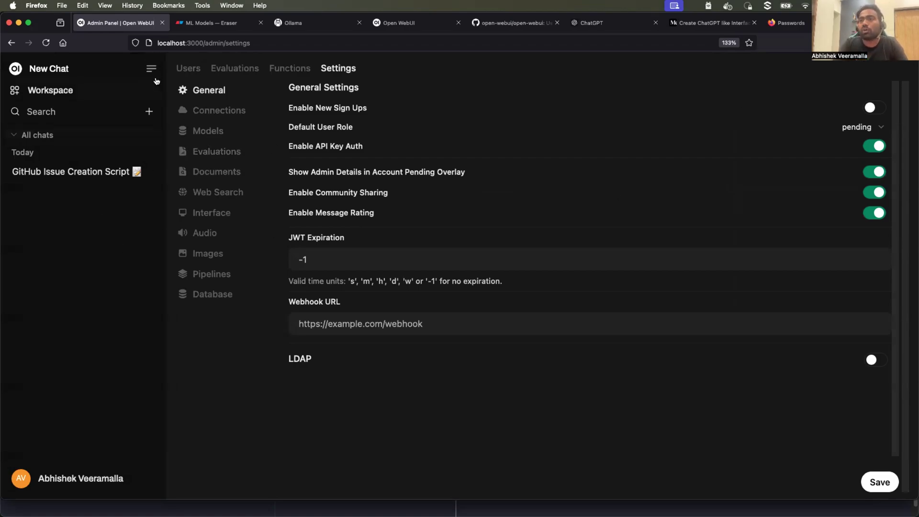
# - Start a fresh chat, then run `ollama list` in Terminal to show the four installed models
pyautogui.click(51, 72)
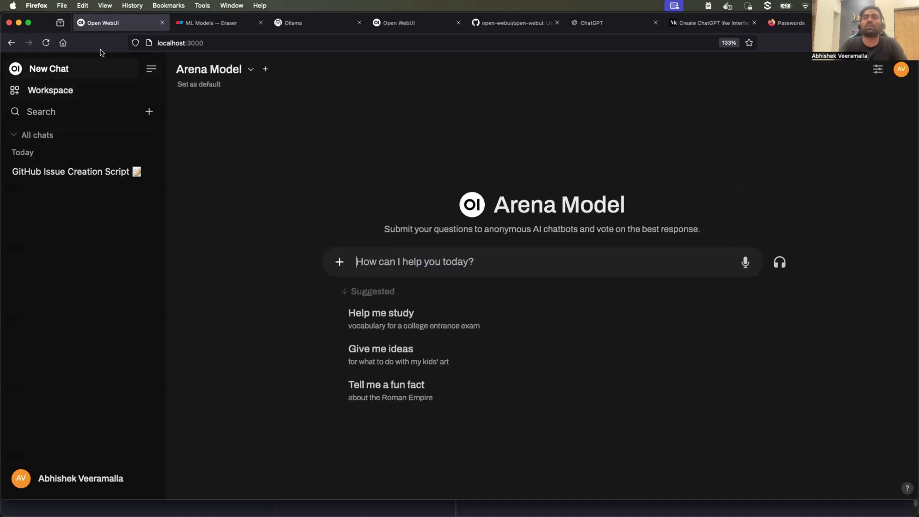
pyautogui.press('super+Tab')
pyautogui.write('ollama')
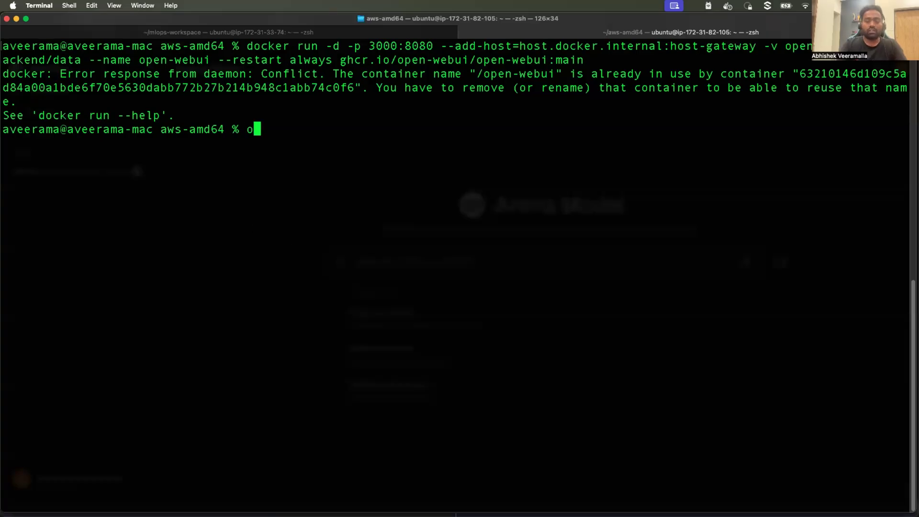
pyautogui.write(' list')
pyautogui.press('Return')
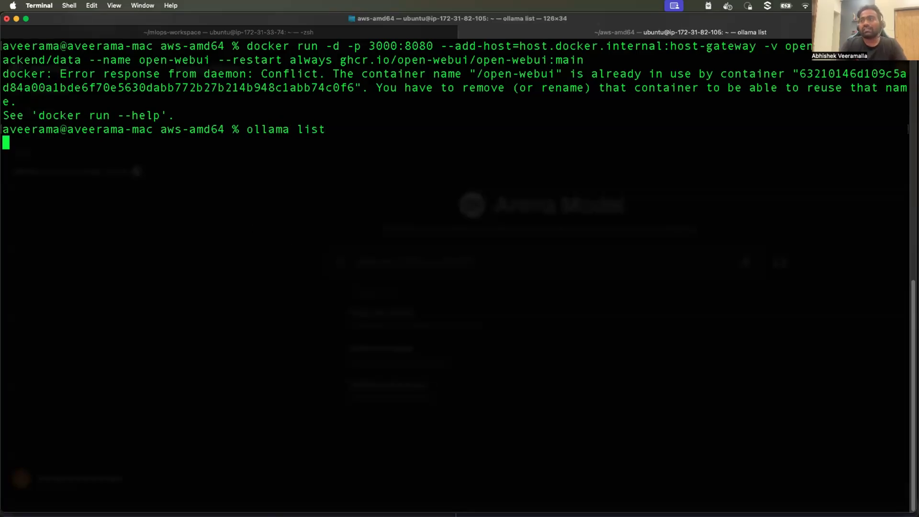
pyautogui.moveTo(13, 156); pyautogui.dragTo(78, 198)
pyautogui.click(203, 238)
# - Set the chat model to phi:latest
pyautogui.press('super+Tab')
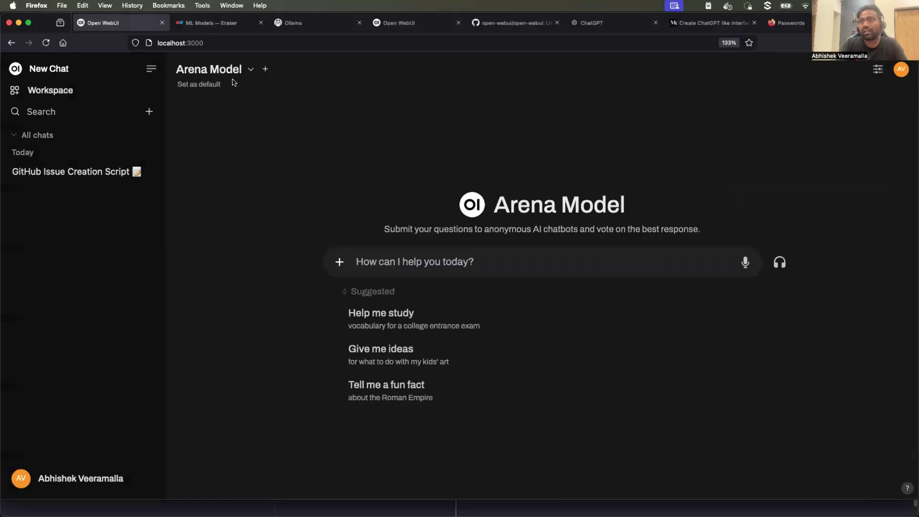
pyautogui.click(250, 70)
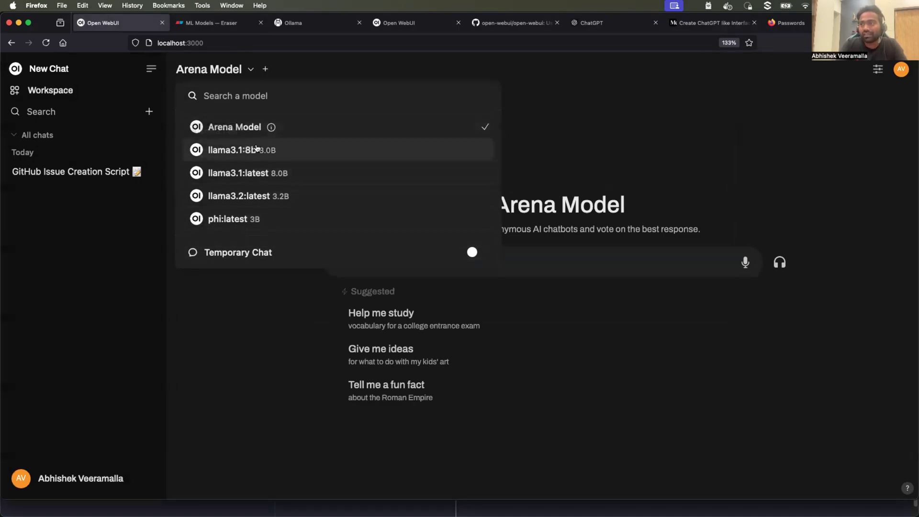
pyautogui.click(239, 219)
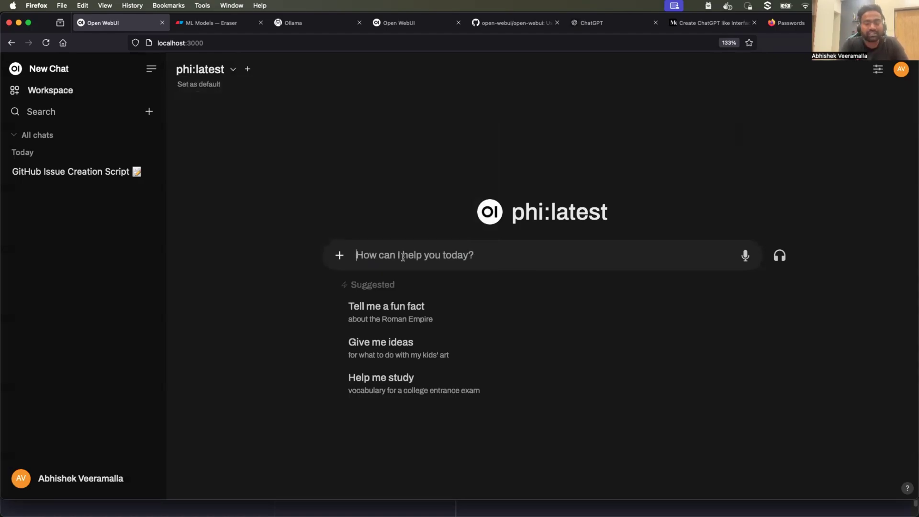
# - Ask for a shell script that creates a GitHub issue on kubernetes/kubernetes using the API
pyautogui.write('write a shell scru')
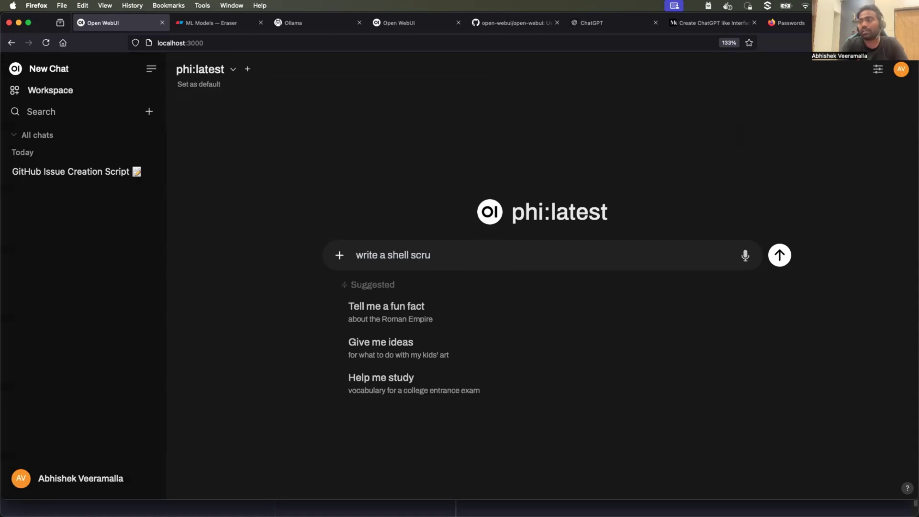
pyautogui.press('BackSpace')
pyautogui.write('ip to creat')
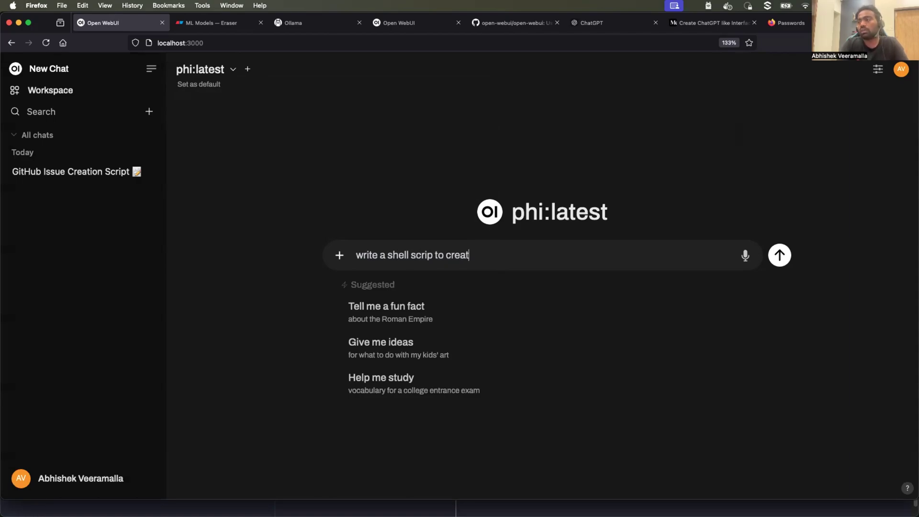
pyautogui.write('e a gh issue')
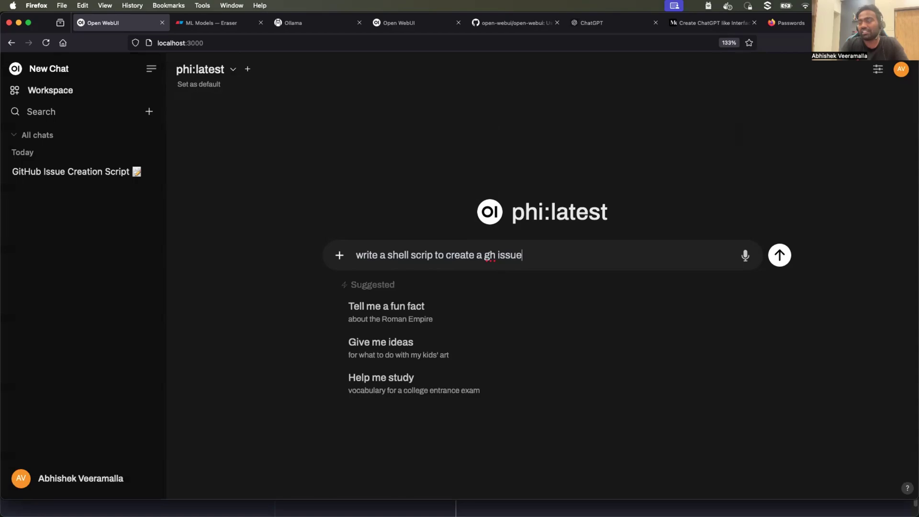
pyautogui.write(' on kubenrete')
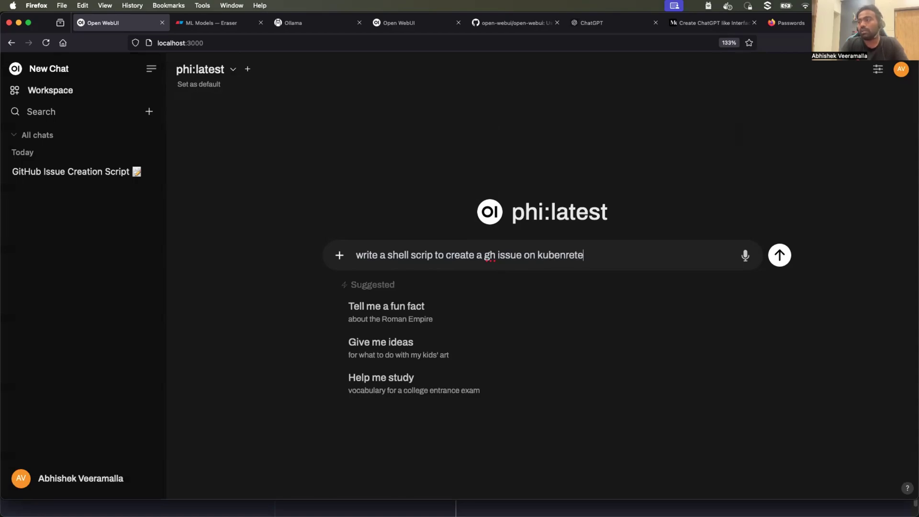
pyautogui.write('s/kubernetes repo using api')
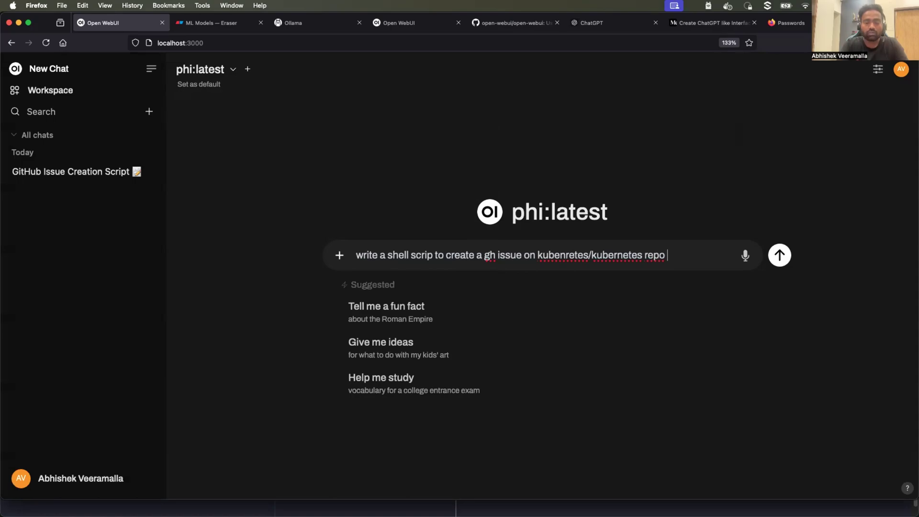
pyautogui.press('Return')
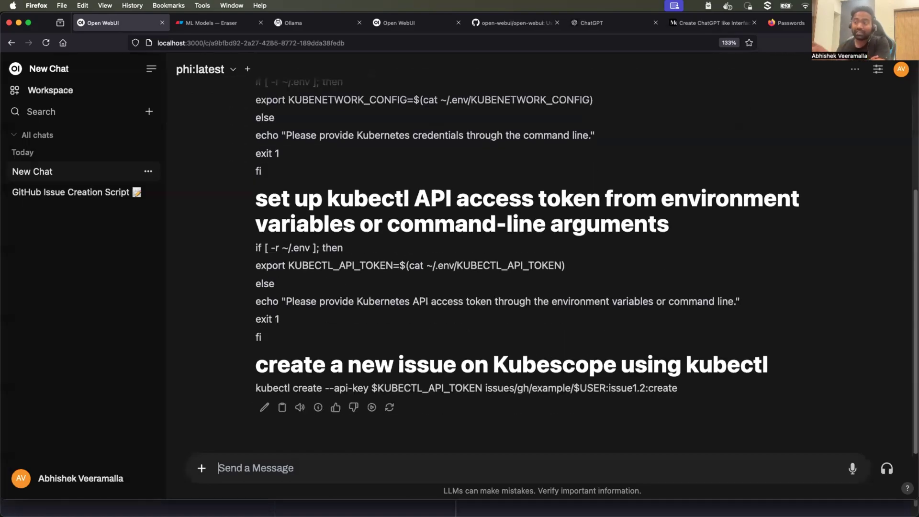
# - Review phi's generated bash script, checking the mlops-workspace terminal session along the way
pyautogui.scroll(3, 467, 279)
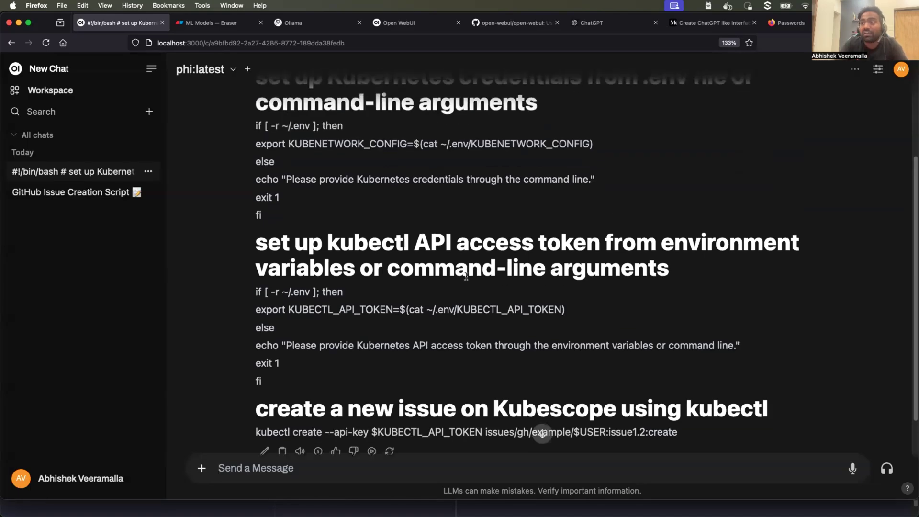
pyautogui.scroll(-3, 467, 278)
pyautogui.press('super+Tab')
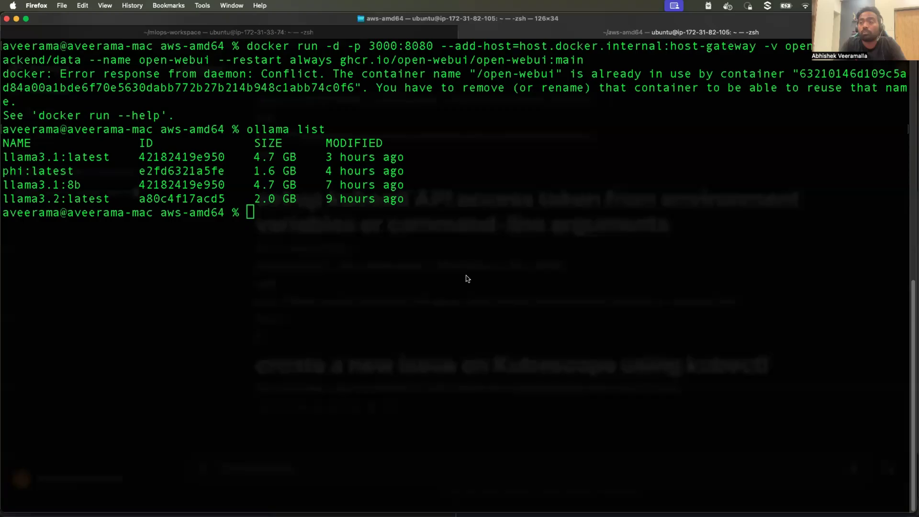
pyautogui.click(211, 33)
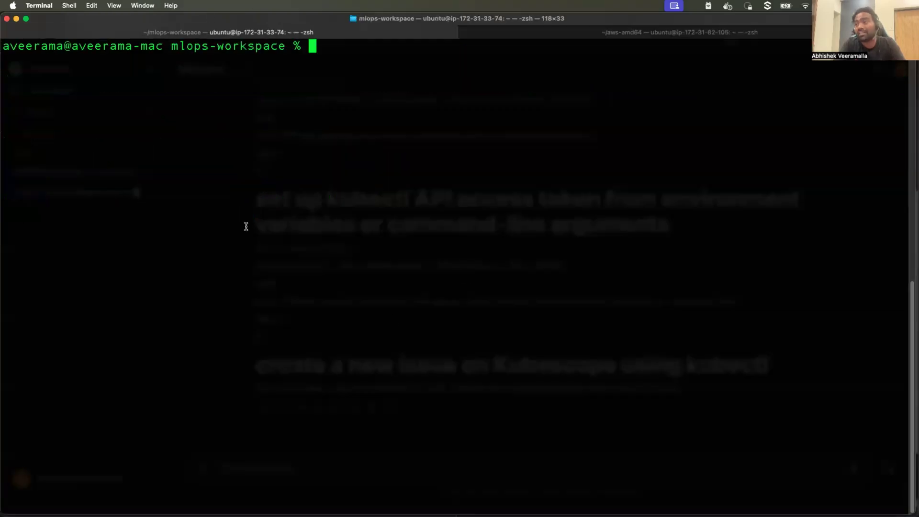
pyautogui.scroll(5, 246, 226)
pyautogui.scroll(-5, 246, 226)
pyautogui.press('super+Tab')
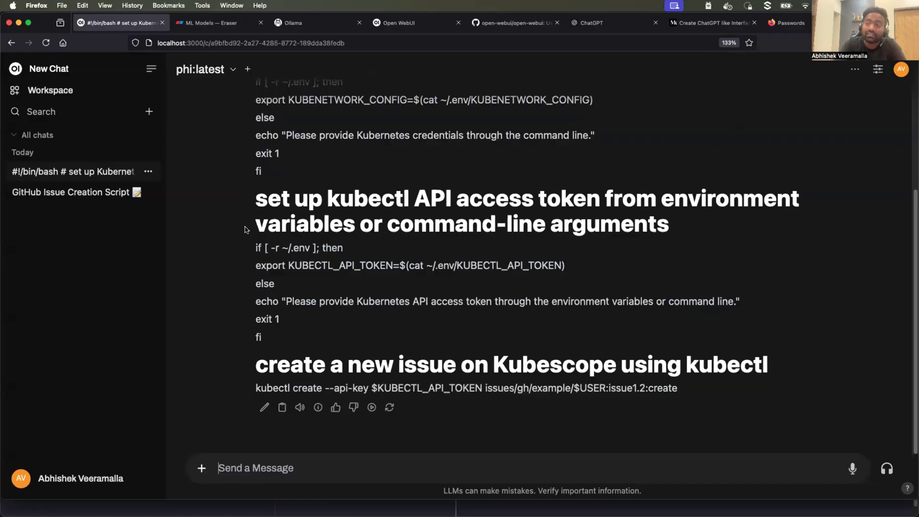
pyautogui.scroll(5, 368, 263)
pyautogui.scroll(-1, 368, 262)
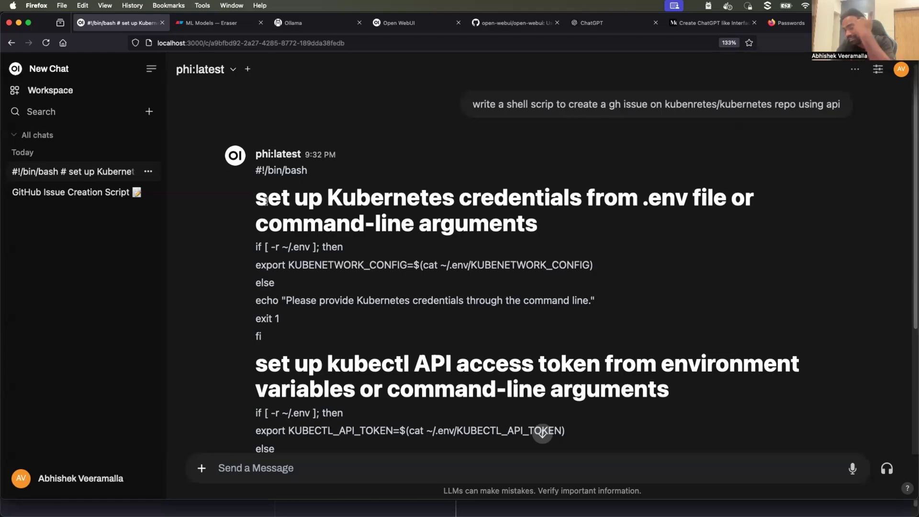
# - Pick llama3.2:latest from the model selector dropdown for the current chat
pyautogui.click(234, 70)
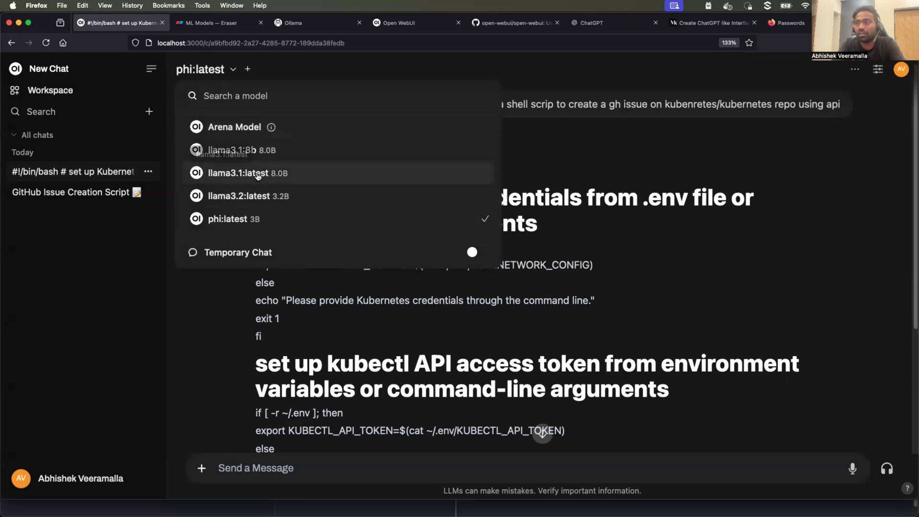
pyautogui.click(266, 200)
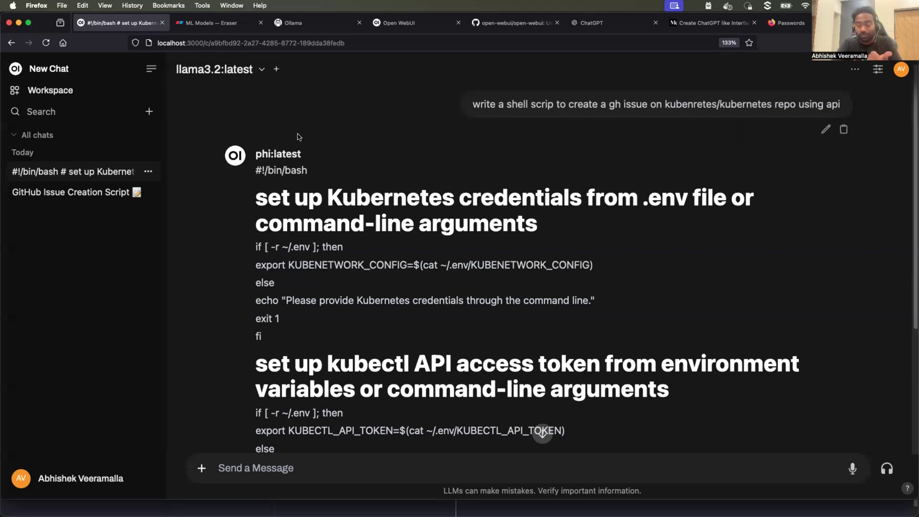
# - Look over the openwebui.com tab, then return to Ollama's llama3 search results
pyautogui.click(298, 22)
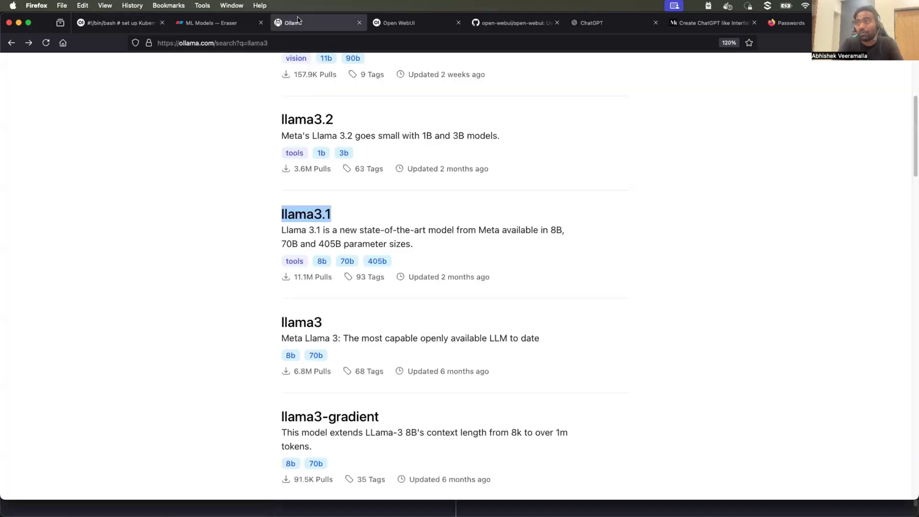
pyautogui.click(417, 30)
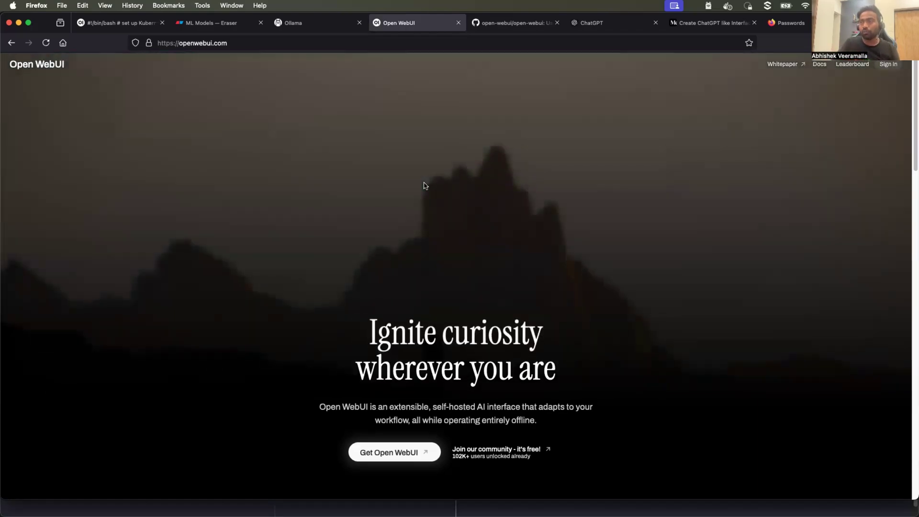
pyautogui.click(324, 25)
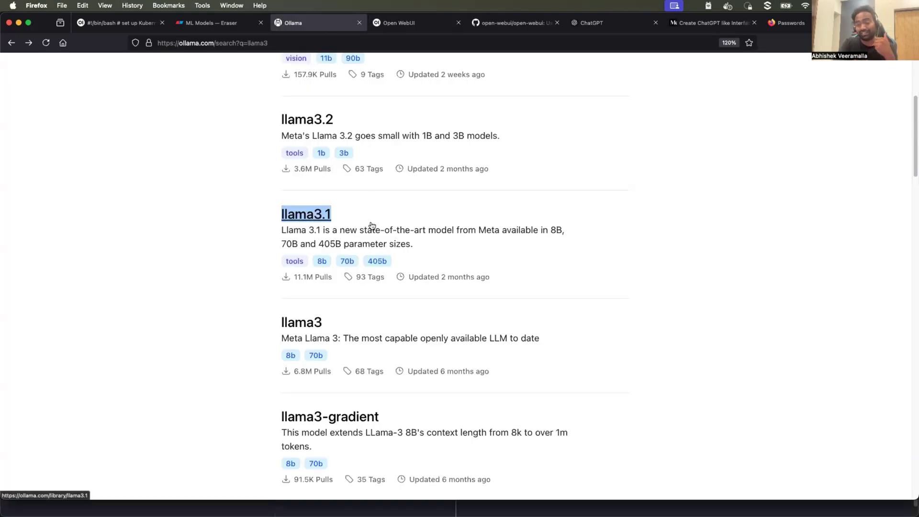